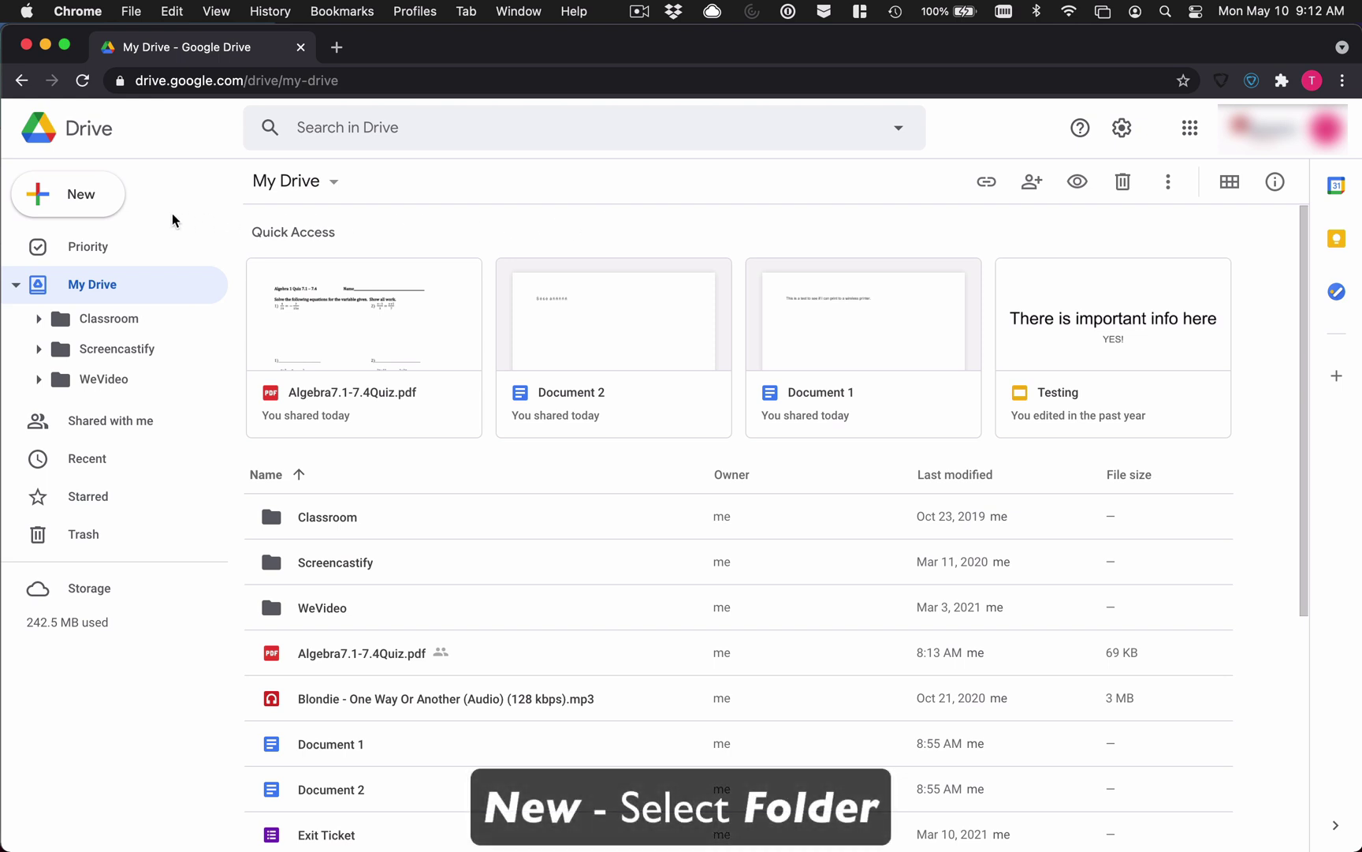
Step: Create a new My Drive folder named 'Important Files' and open it
left_click(95, 211)
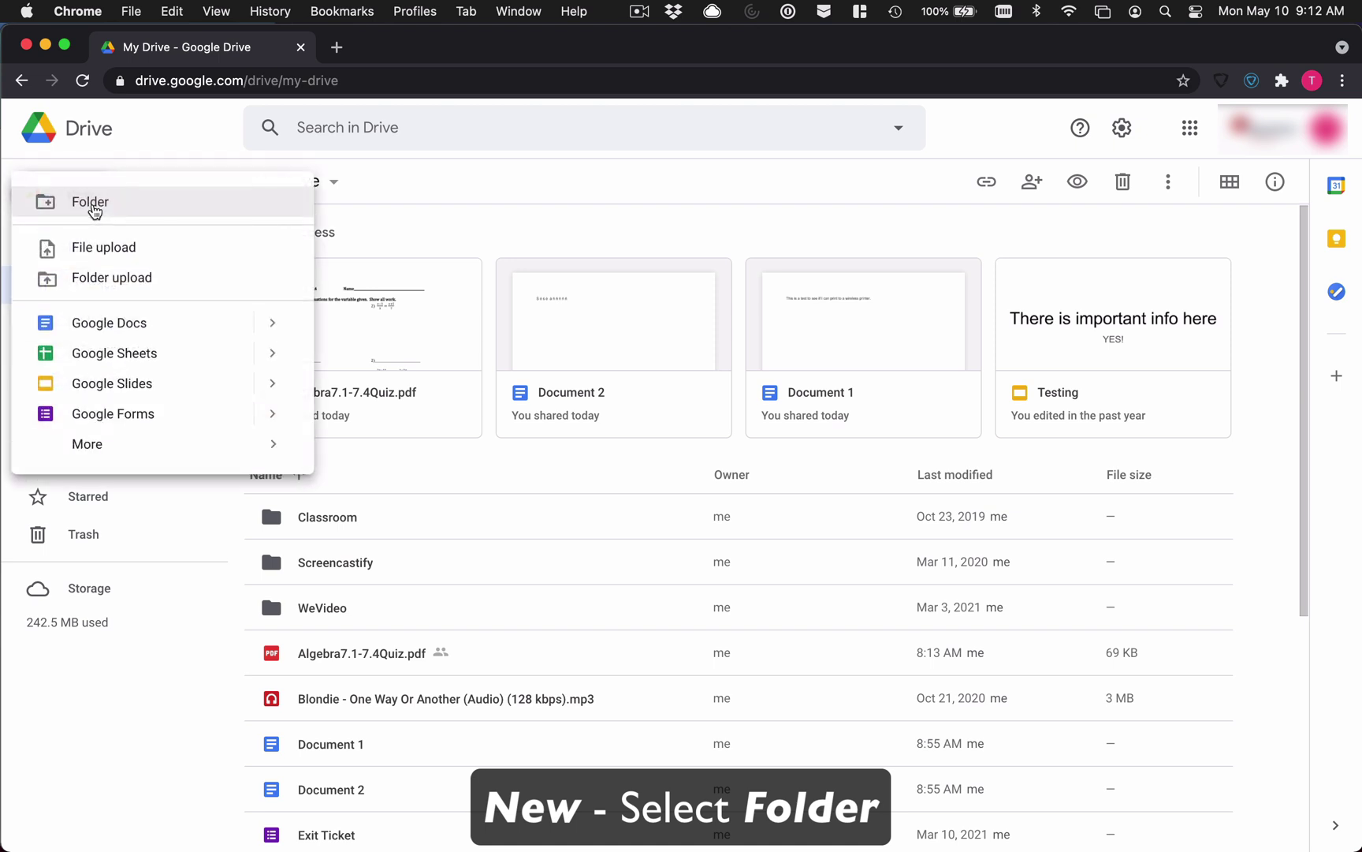
left_click(456, 234)
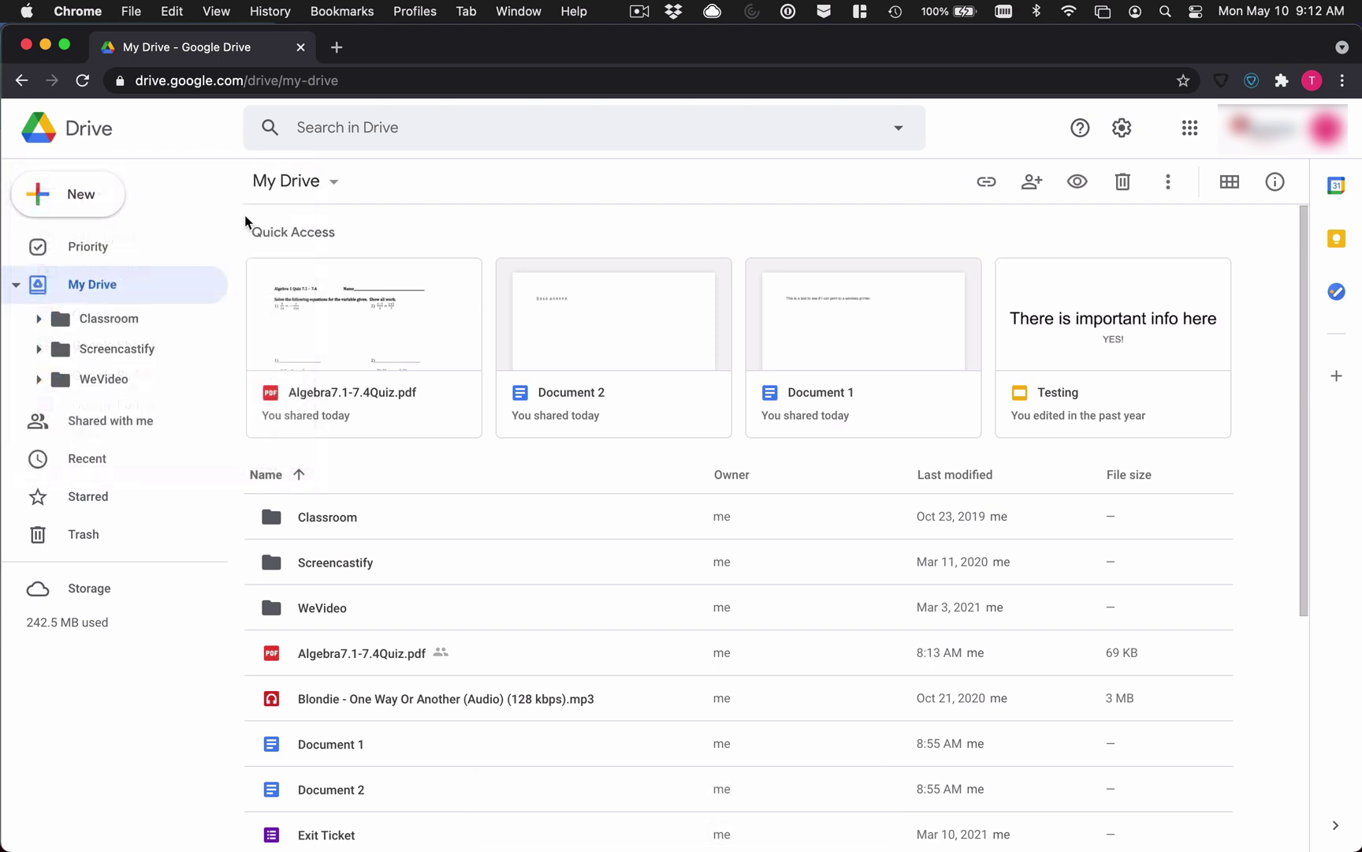
left_click(92, 215)
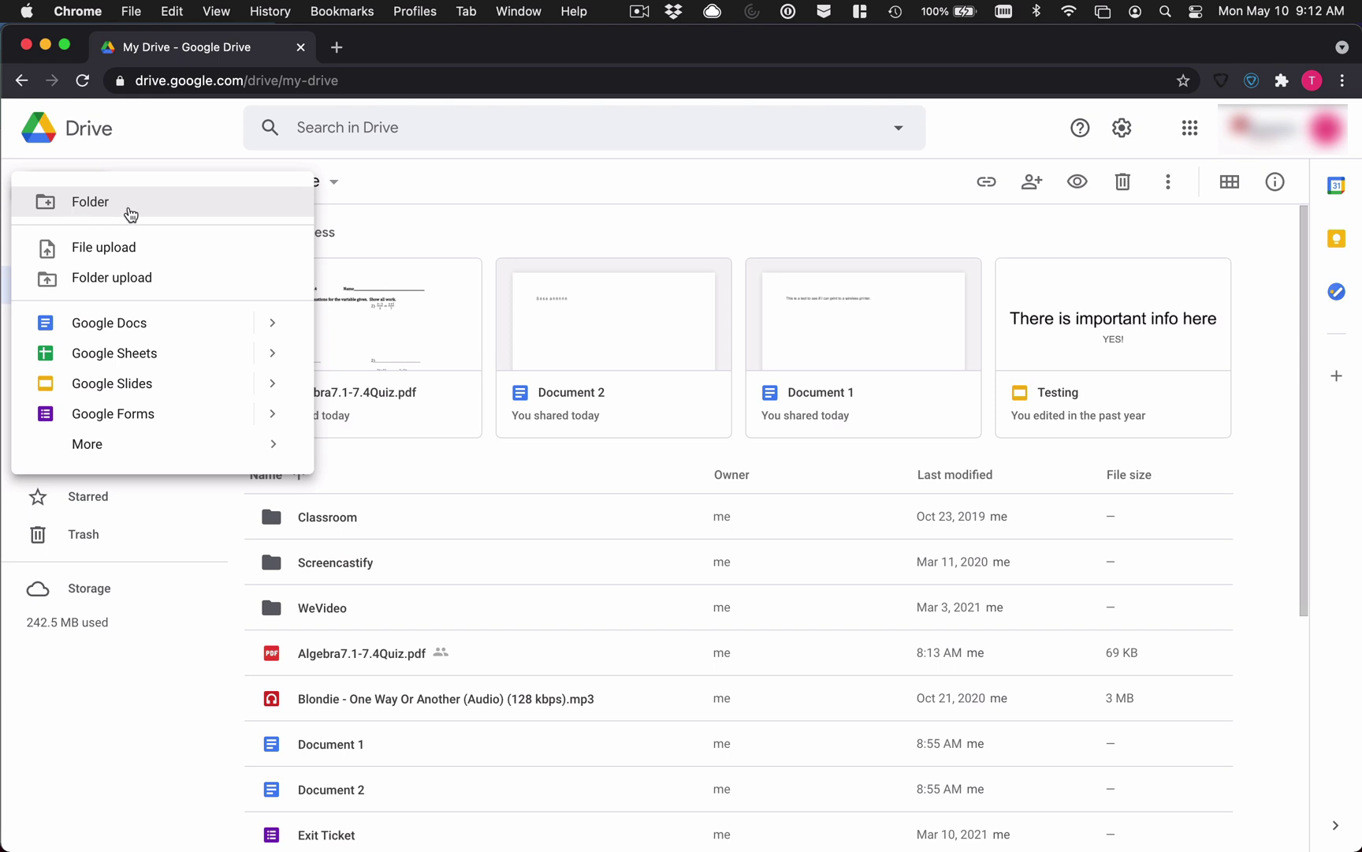
left_click(131, 213)
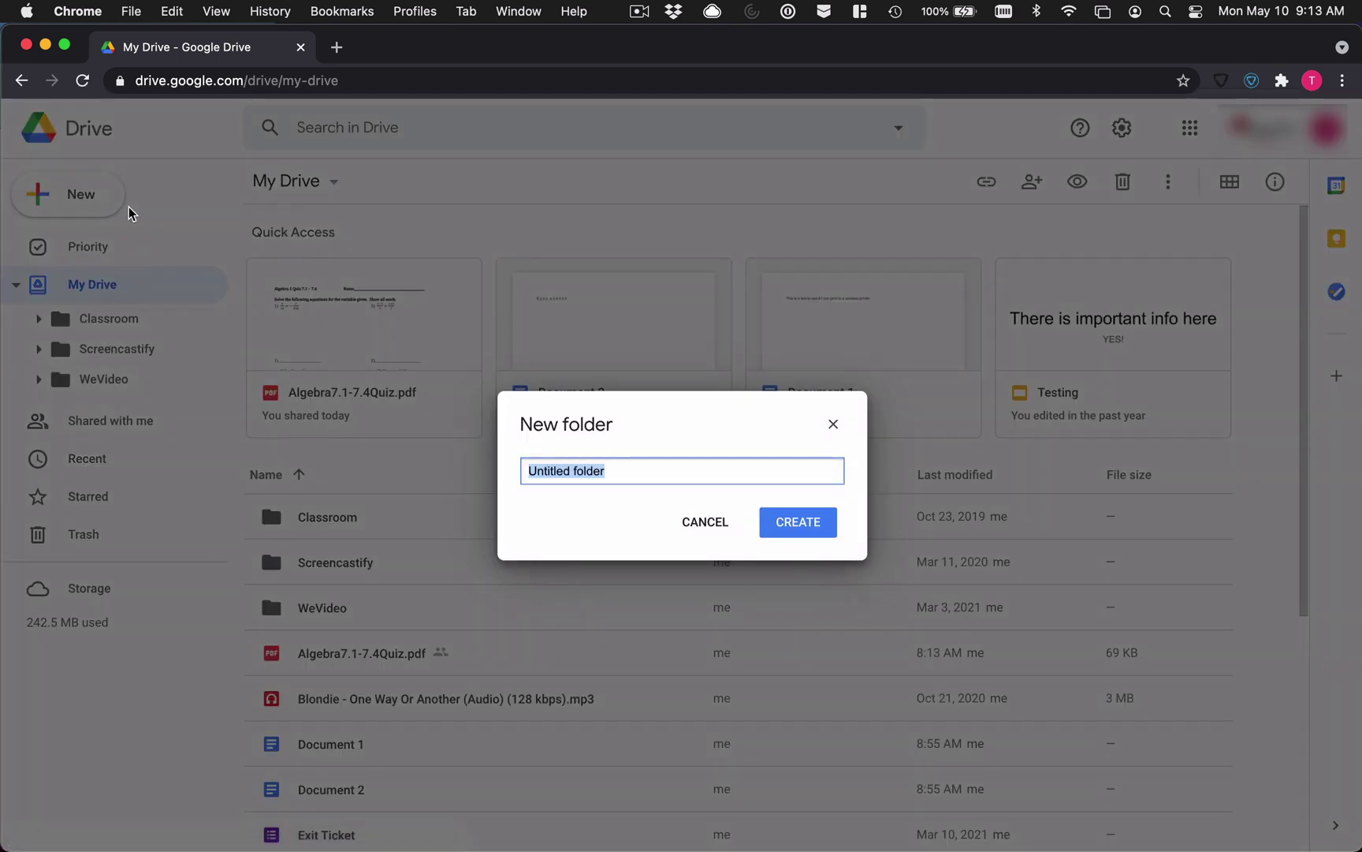
type("Import")
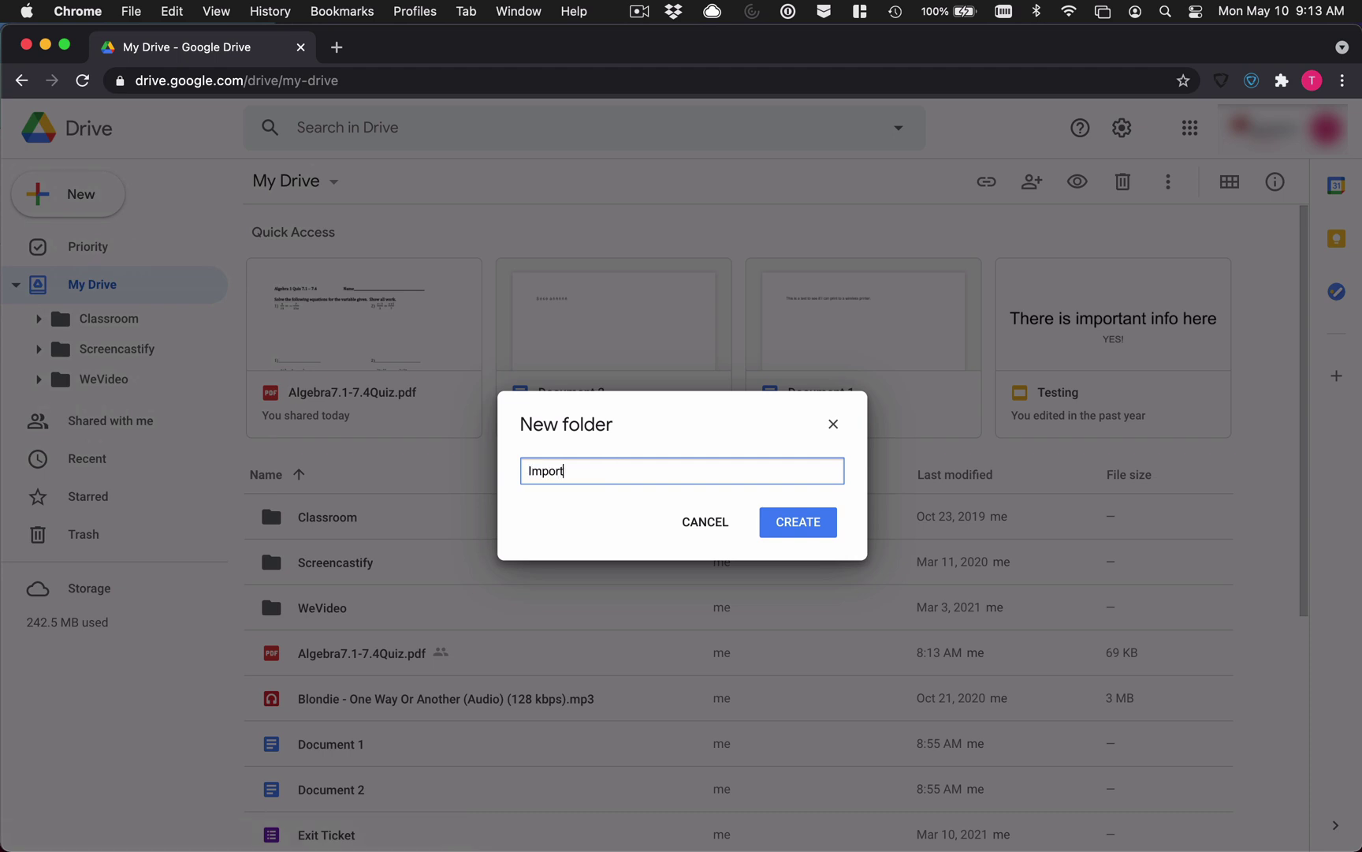
type("ant Files")
left_click(796, 529)
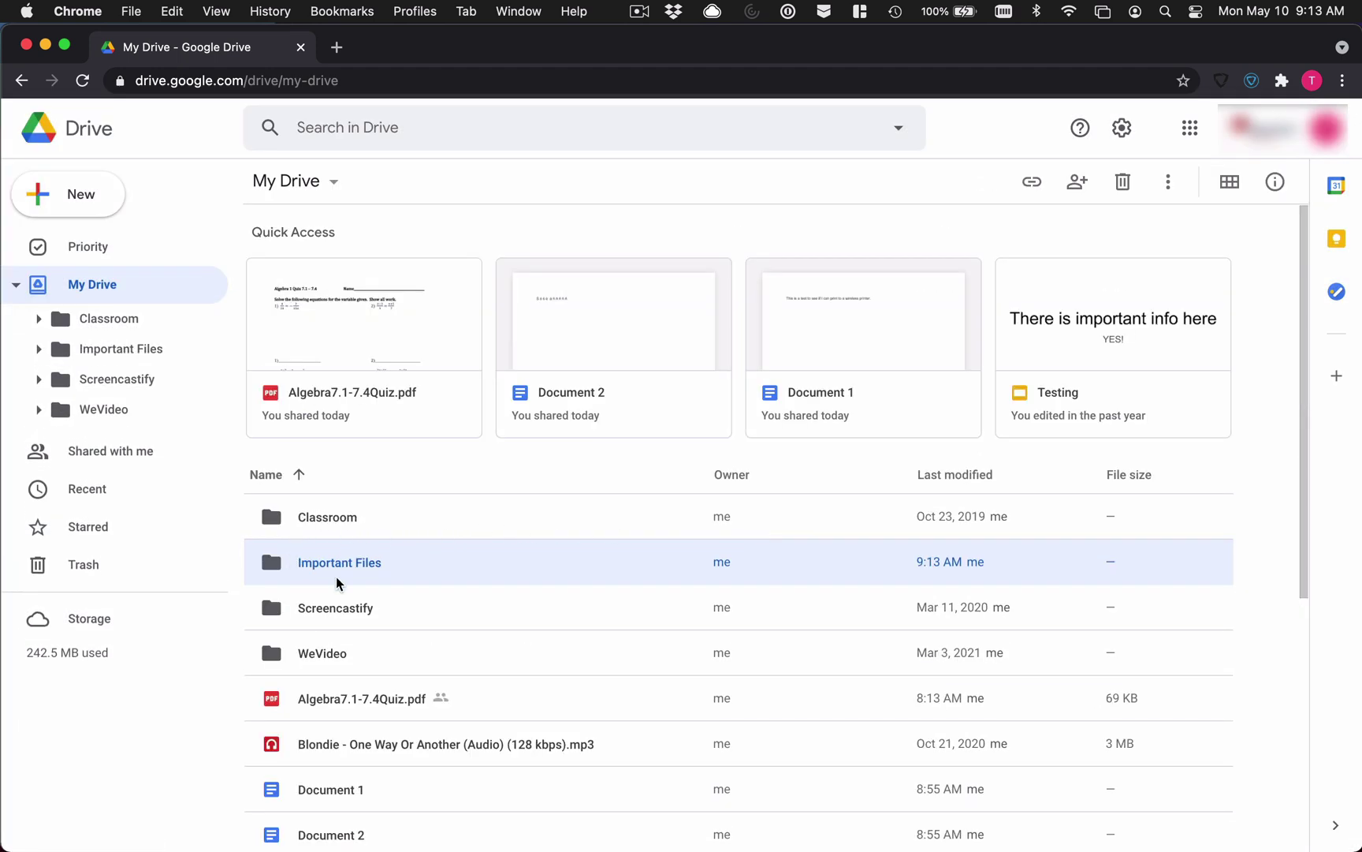
double_click(365, 566)
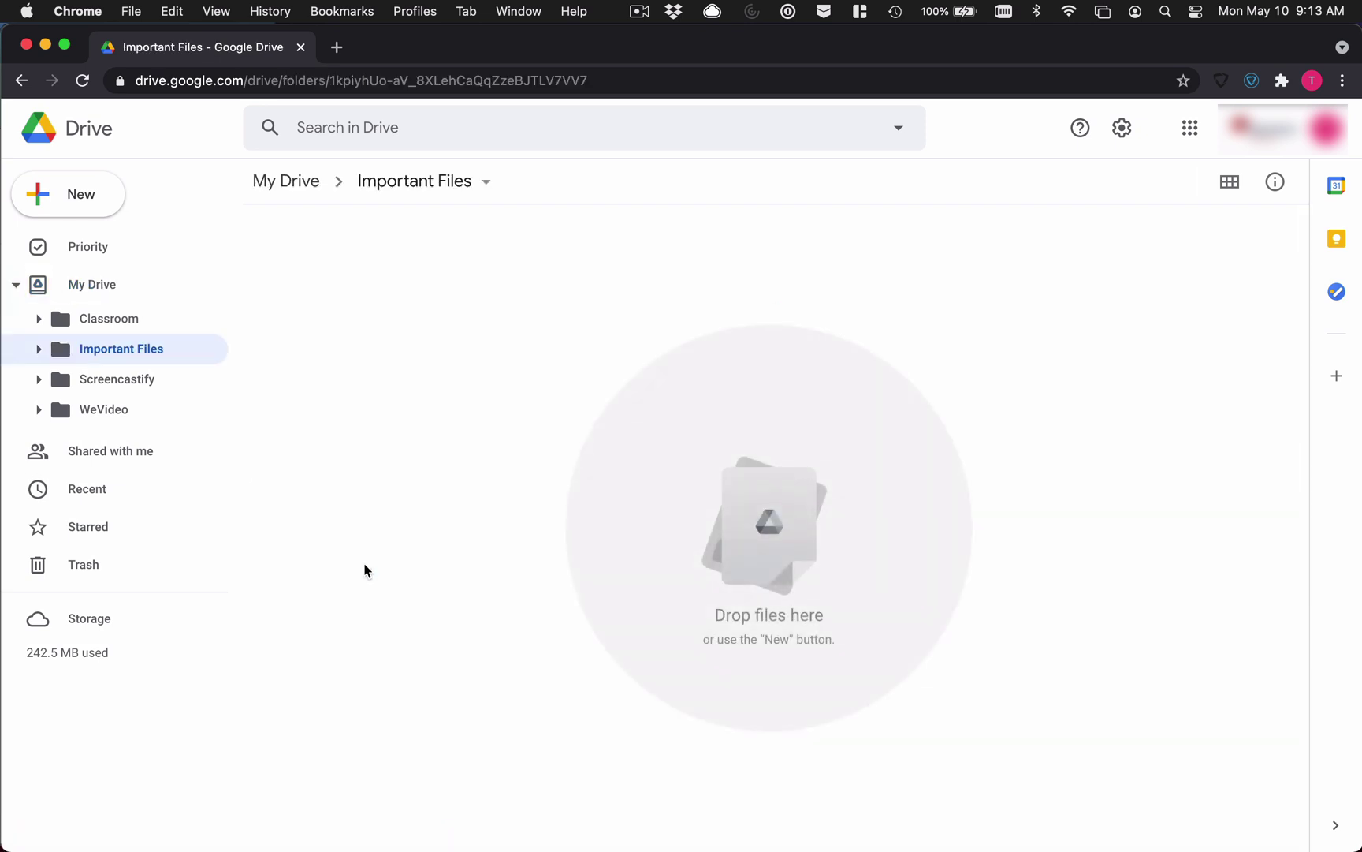
Step: Back in My Drive, drag Document 1 and Document 2 onto the Important Files folder
left_click(299, 193)
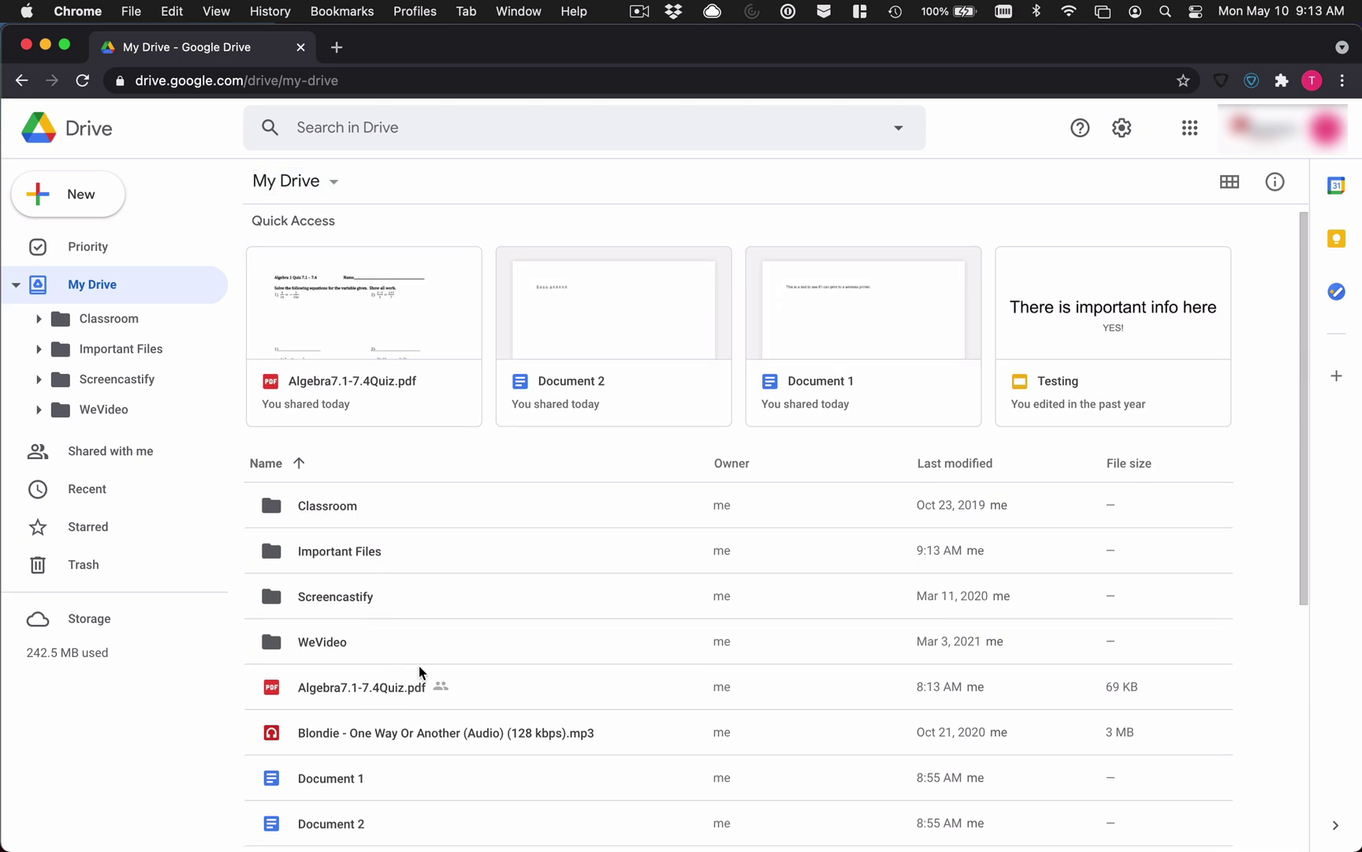
scroll(422, 666, "down", 1)
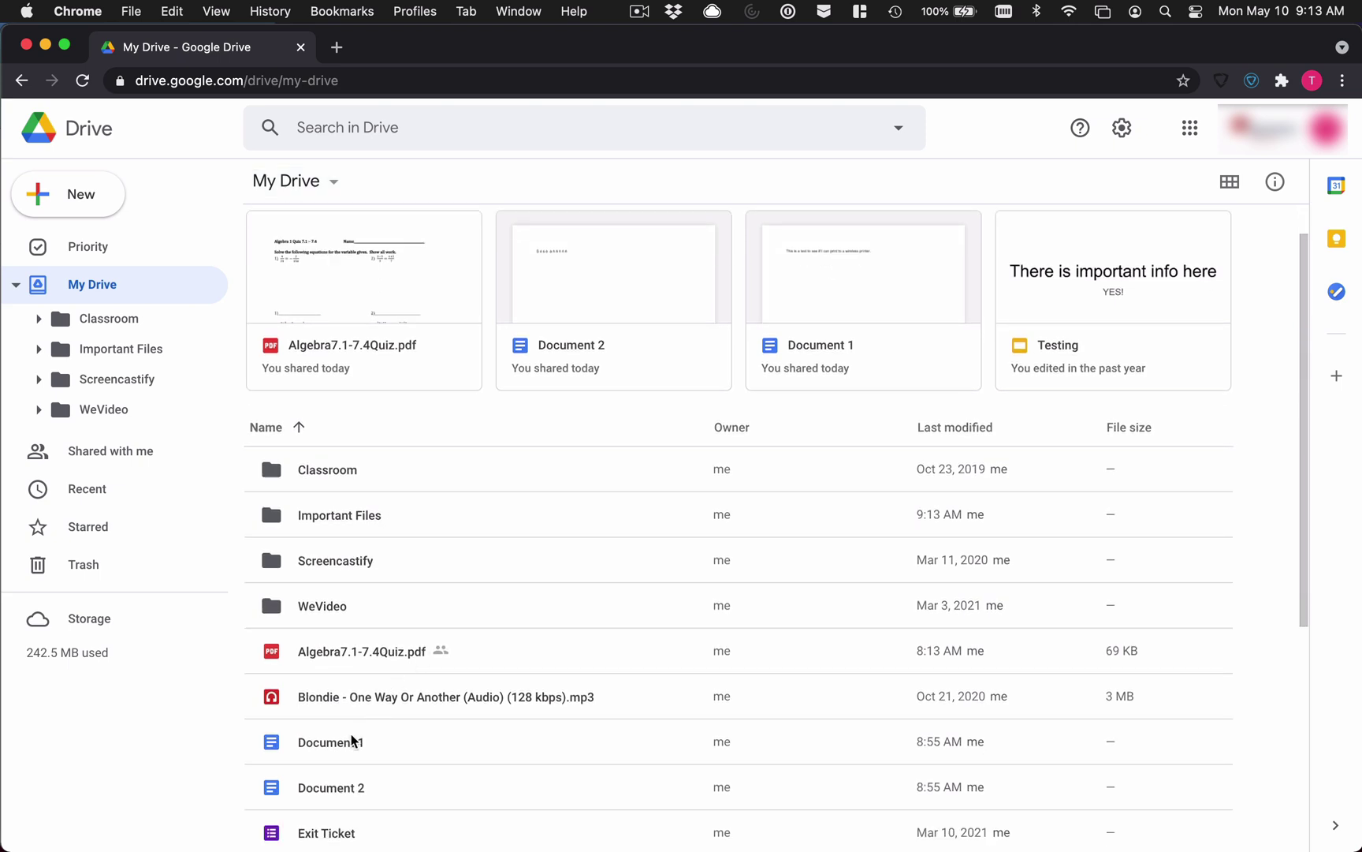
left_click(350, 742)
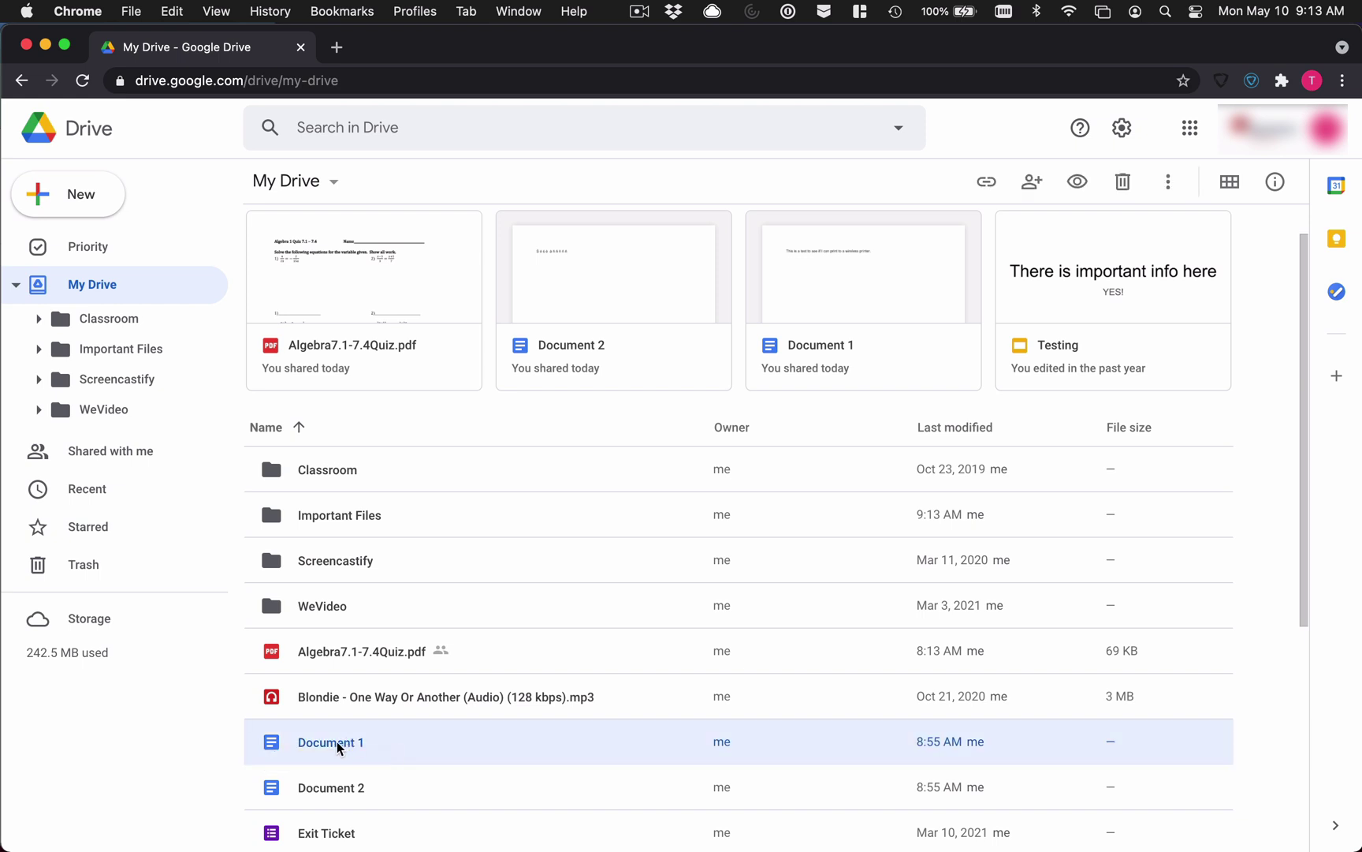
left_click_drag(337, 747, 337, 518)
left_click(356, 751)
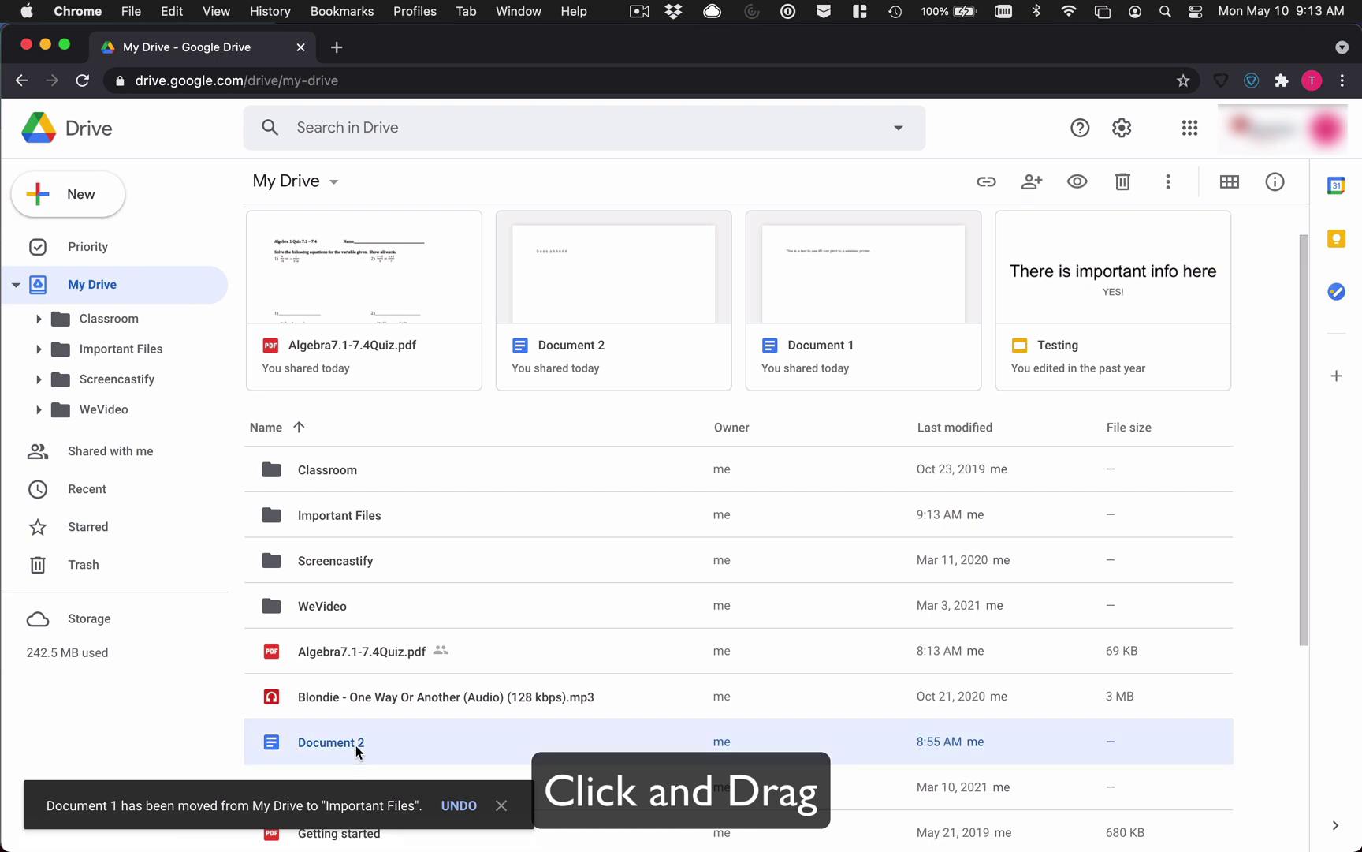
left_click_drag(357, 749, 341, 522)
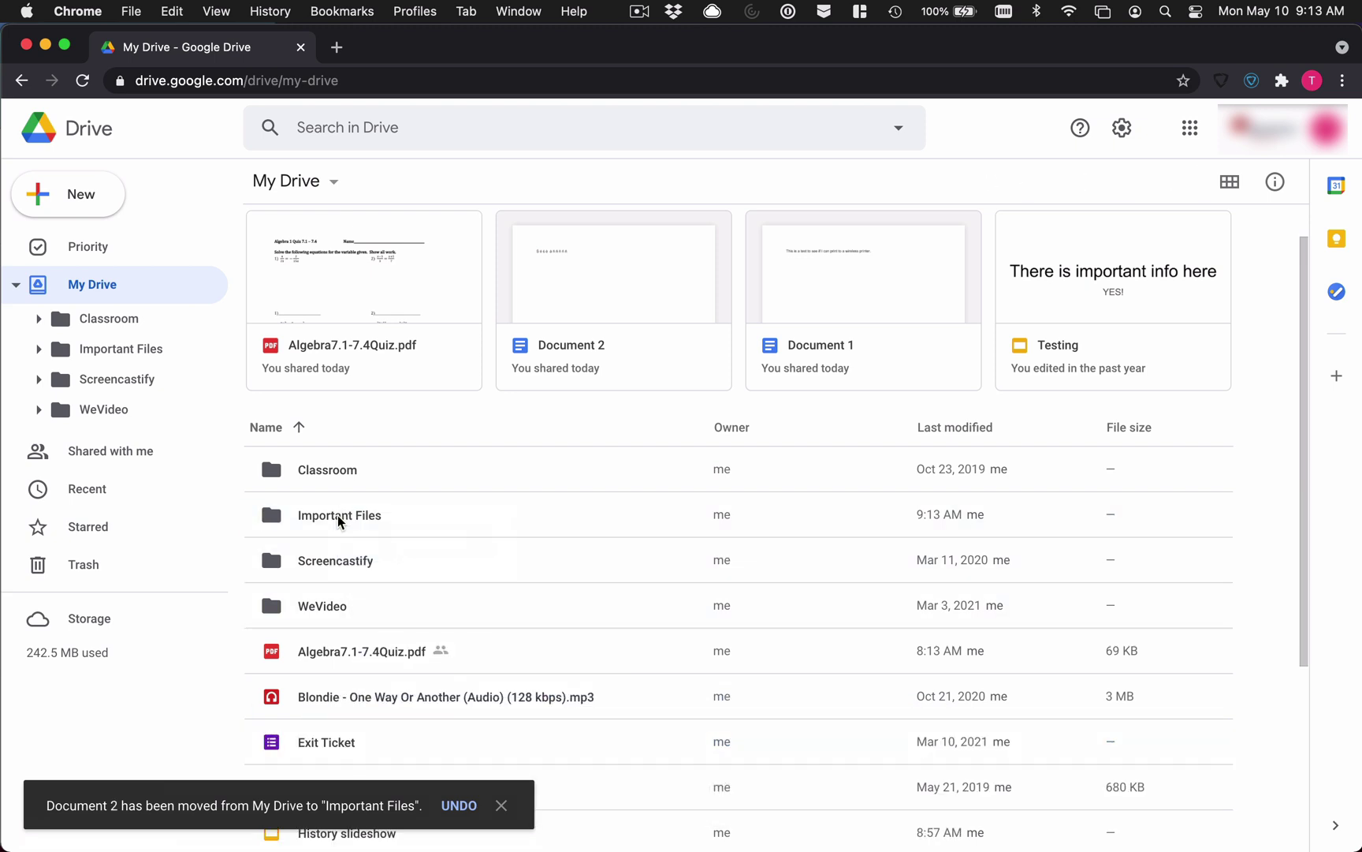
scroll(495, 691, "down", 3)
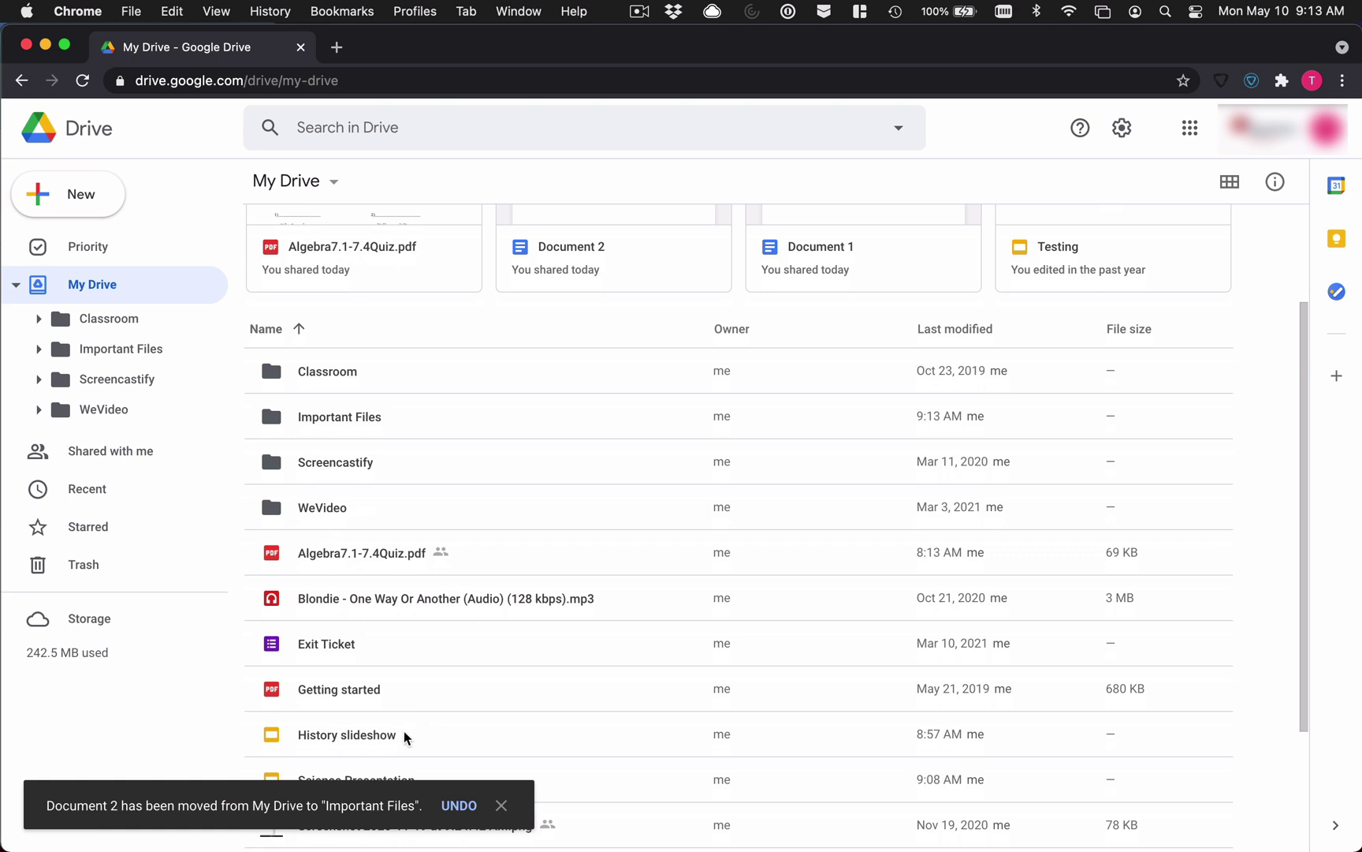
Step: Move History slideshow into the Important Files folder using Move to
scroll(404, 734, "down", 1)
left_click(415, 724)
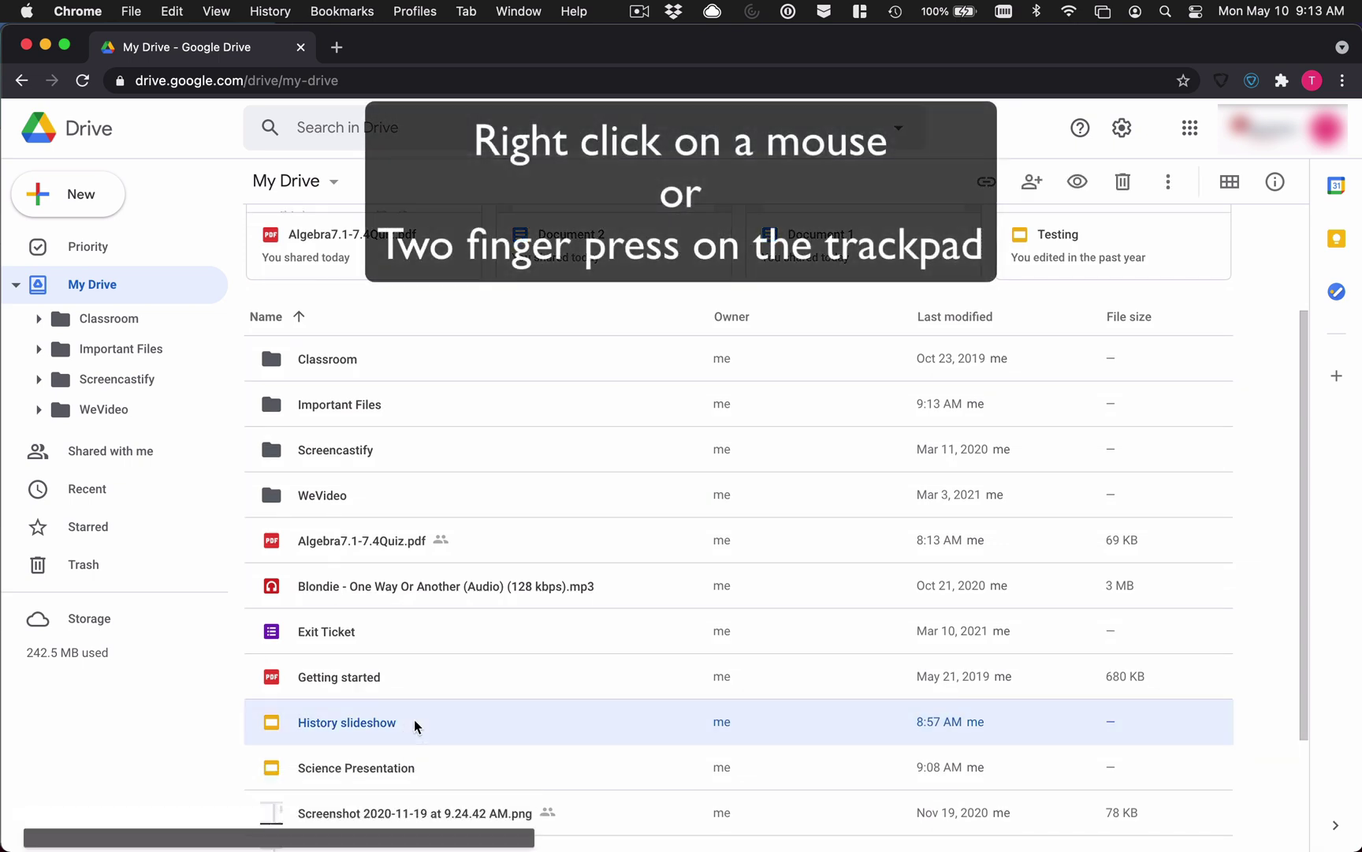
right_click(415, 724)
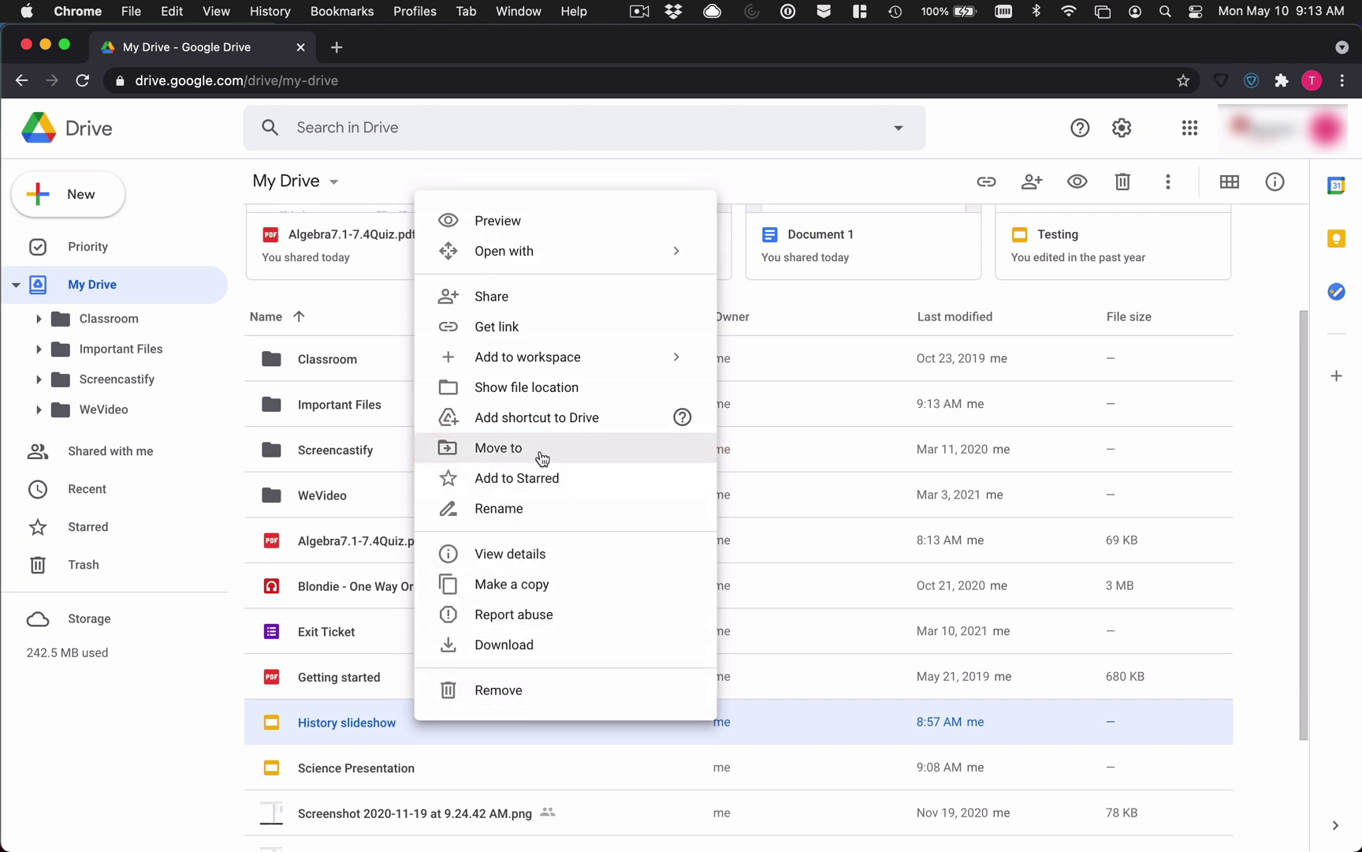
left_click(542, 458)
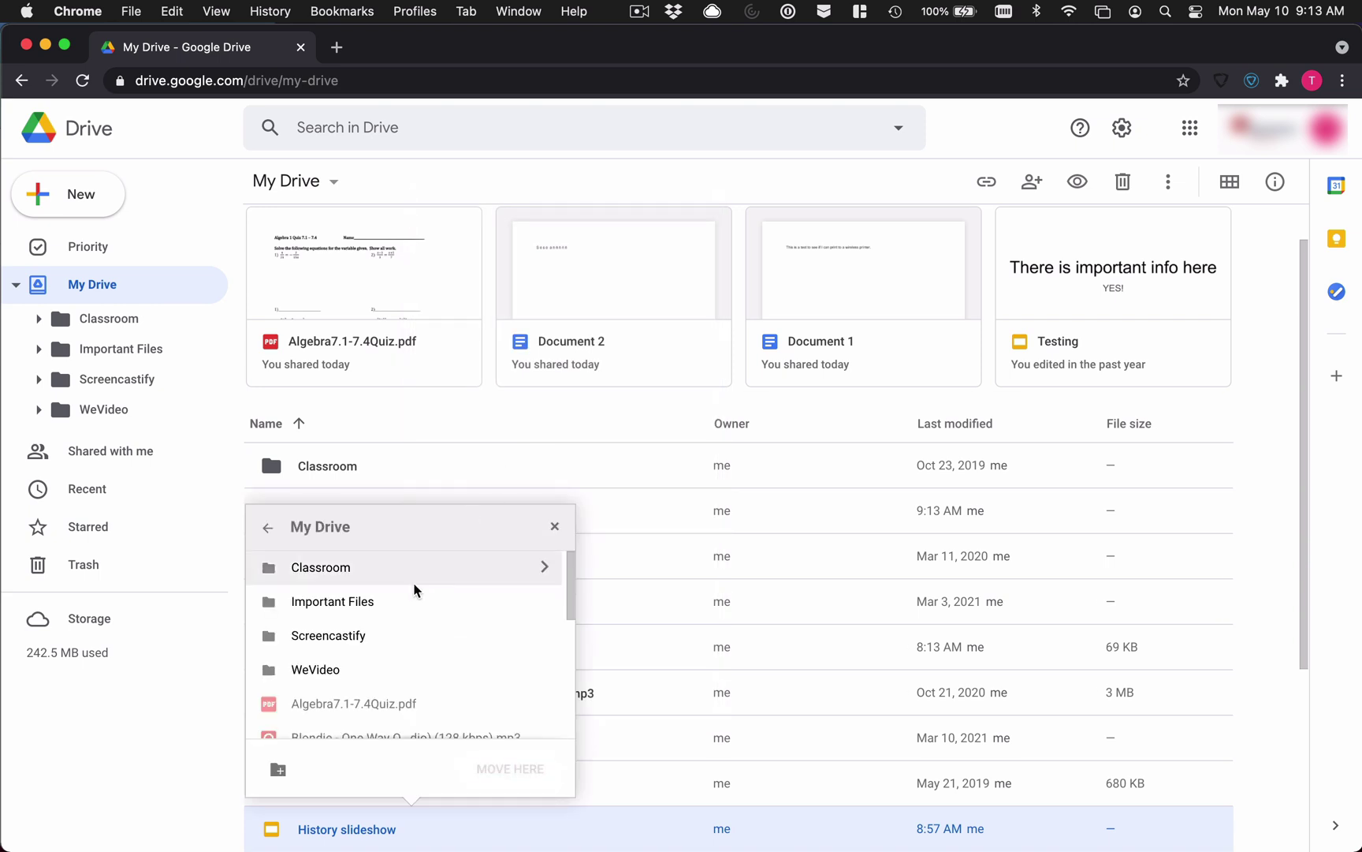
left_click(361, 601)
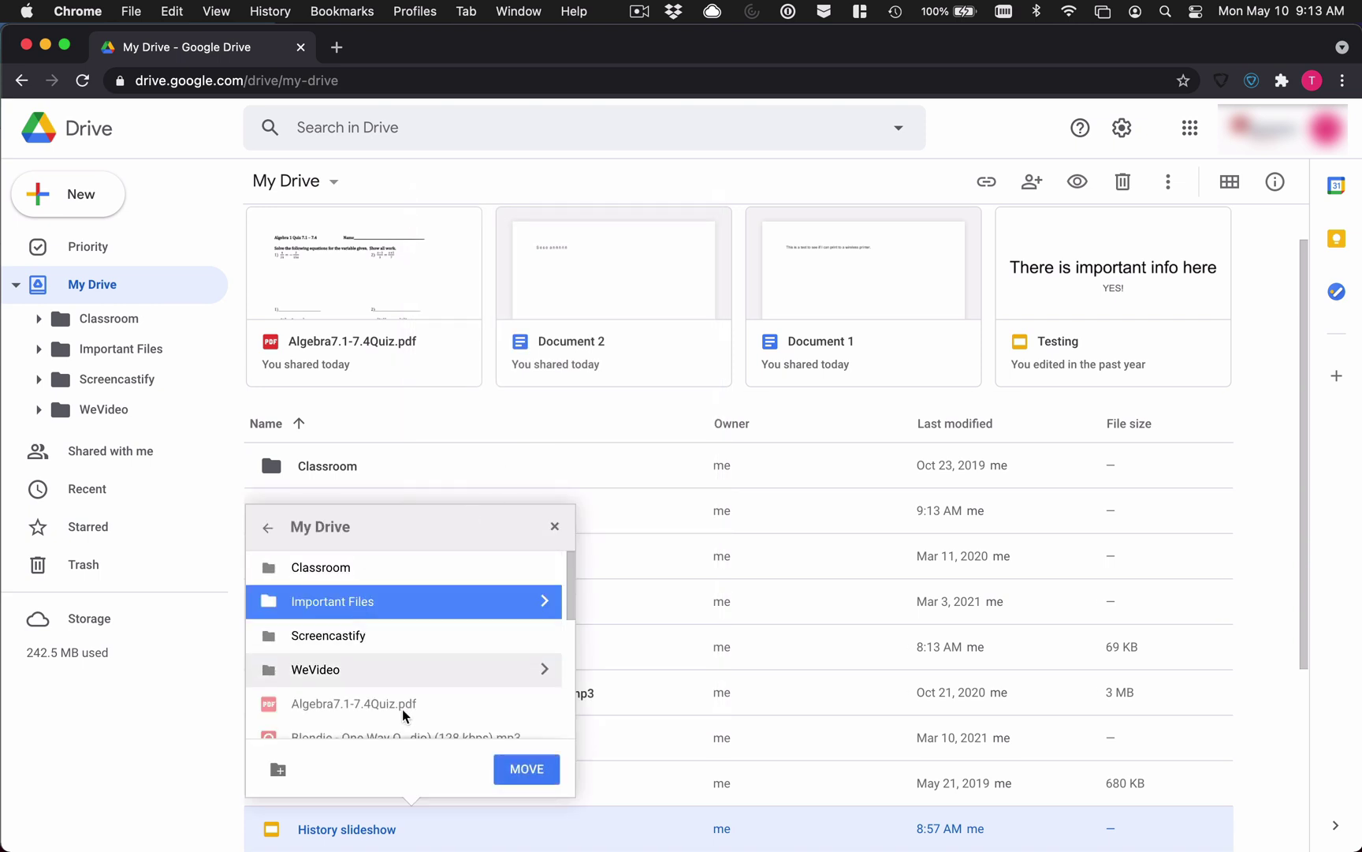
left_click(507, 769)
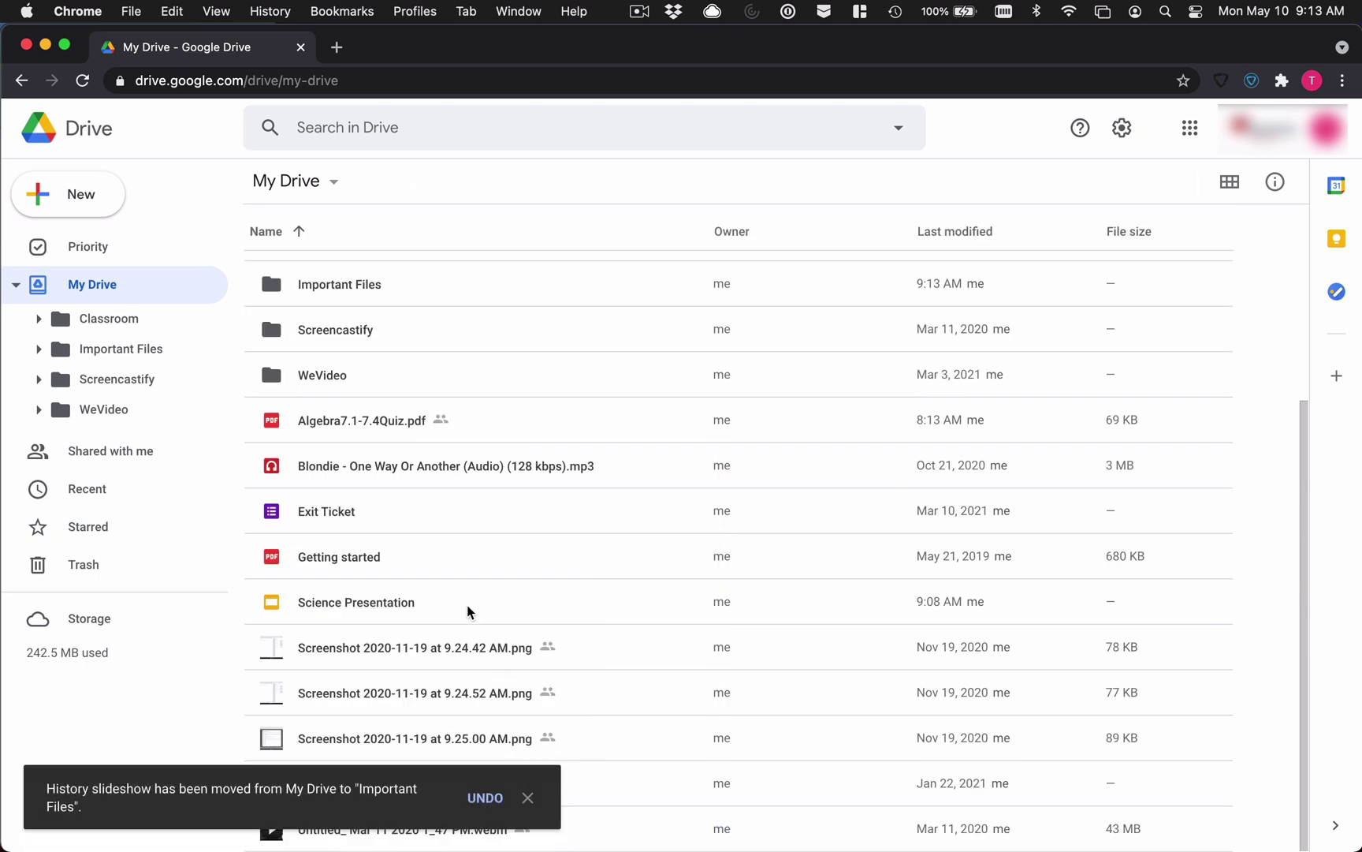
Step: Move Science Presentation into the Important Files folder using Move to
right_click(464, 607)
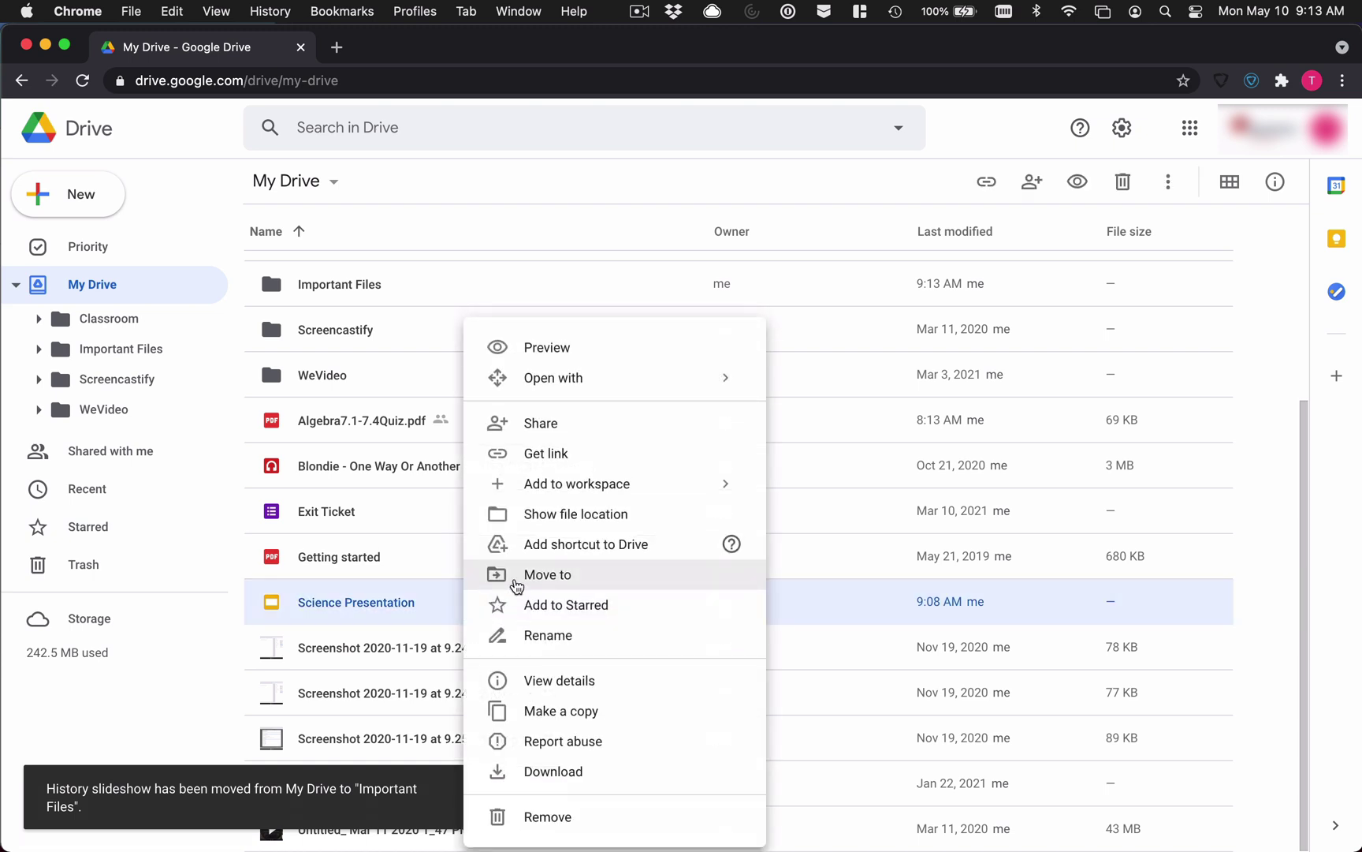
left_click(516, 586)
left_click(395, 601)
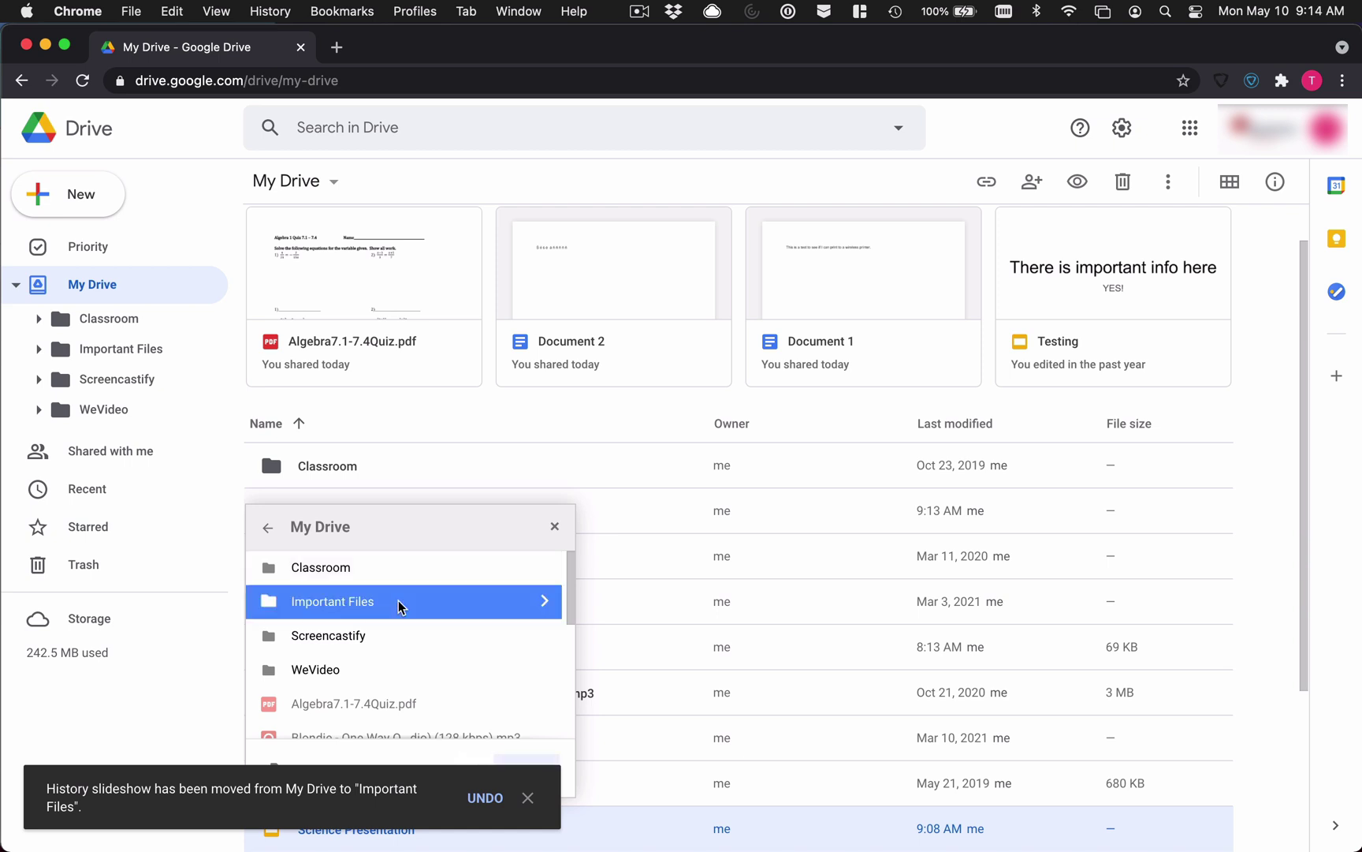
scroll(470, 622, "down", 1)
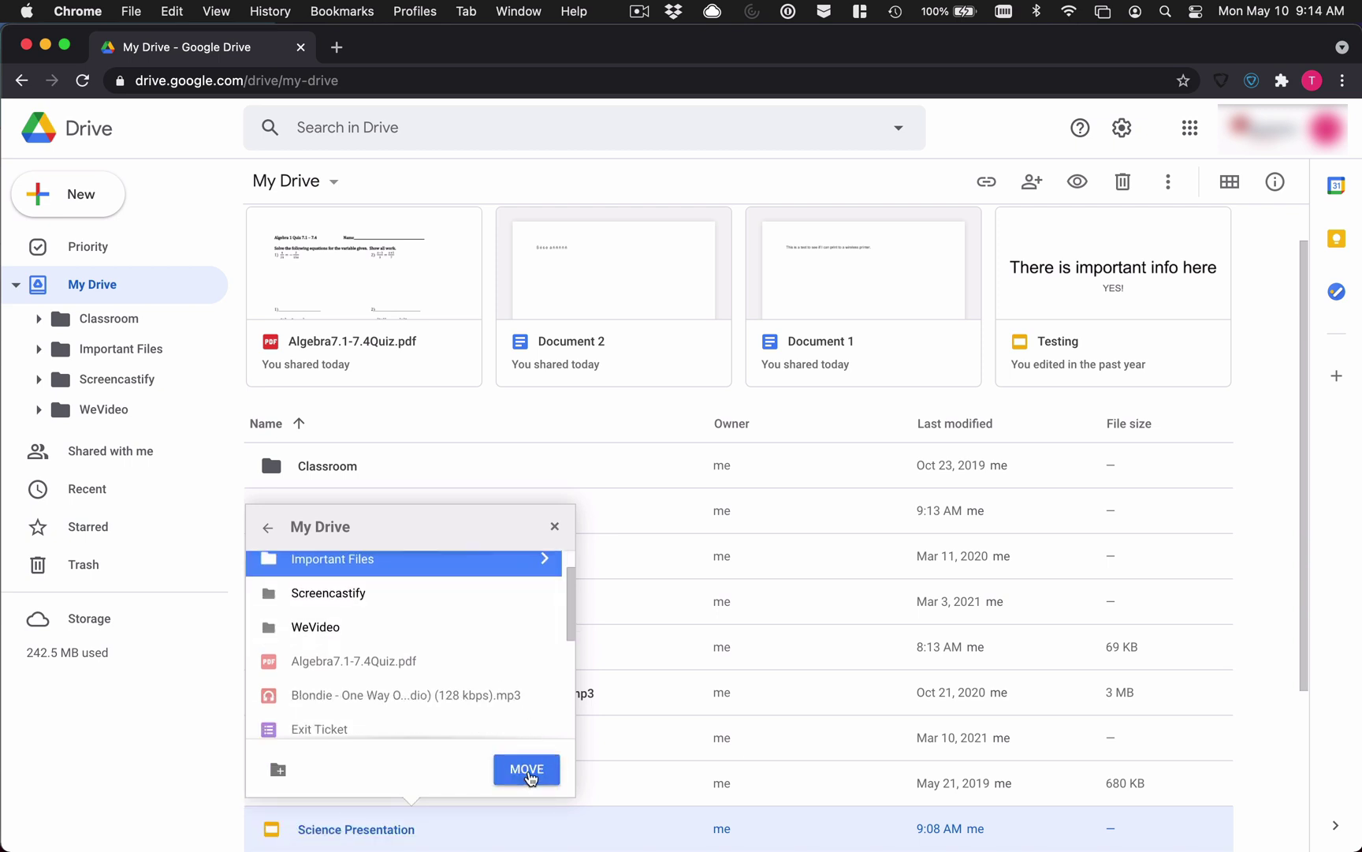
left_click(526, 769)
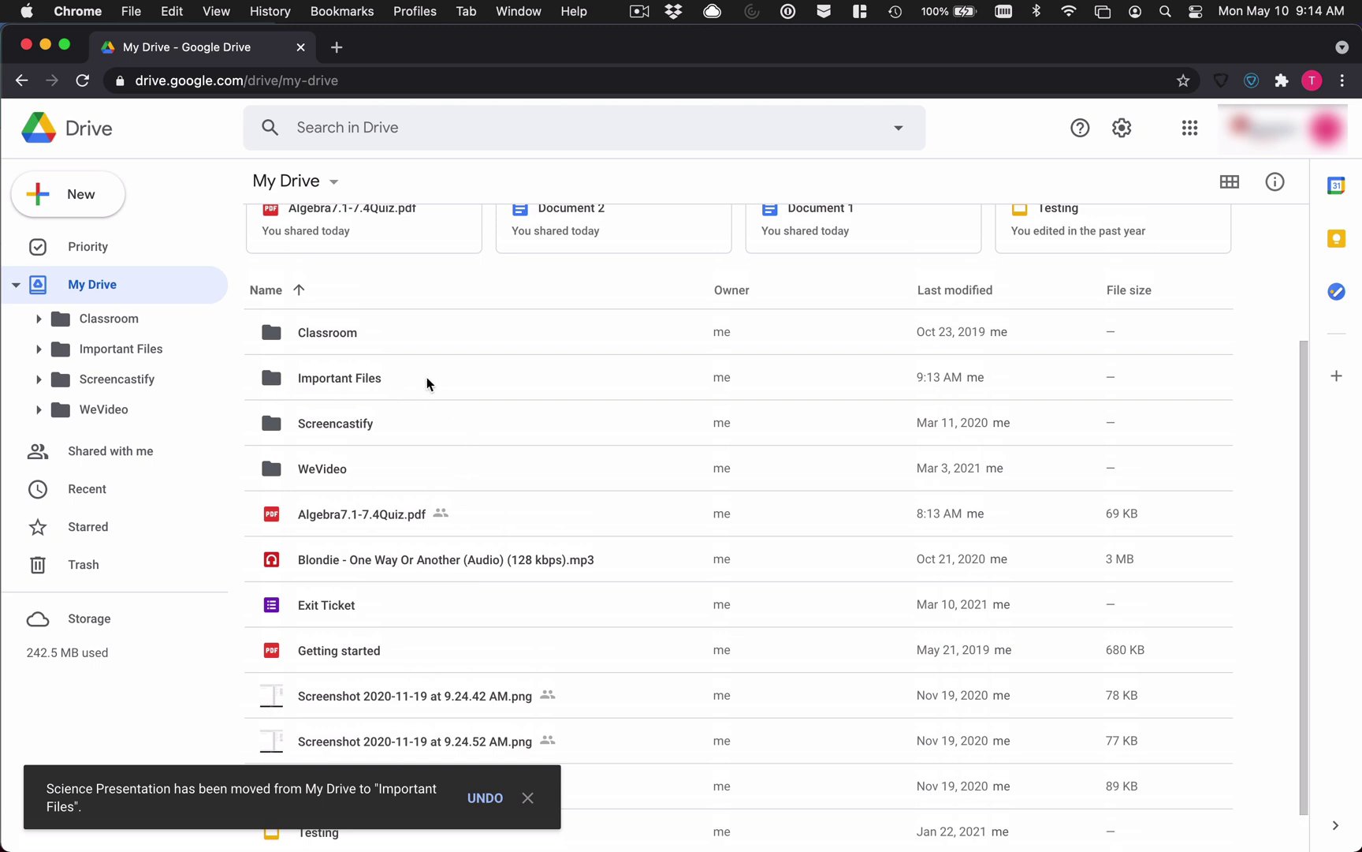
Step: Return to My Drive and select the Important Files folder row
left_click(427, 383)
double_click(426, 383)
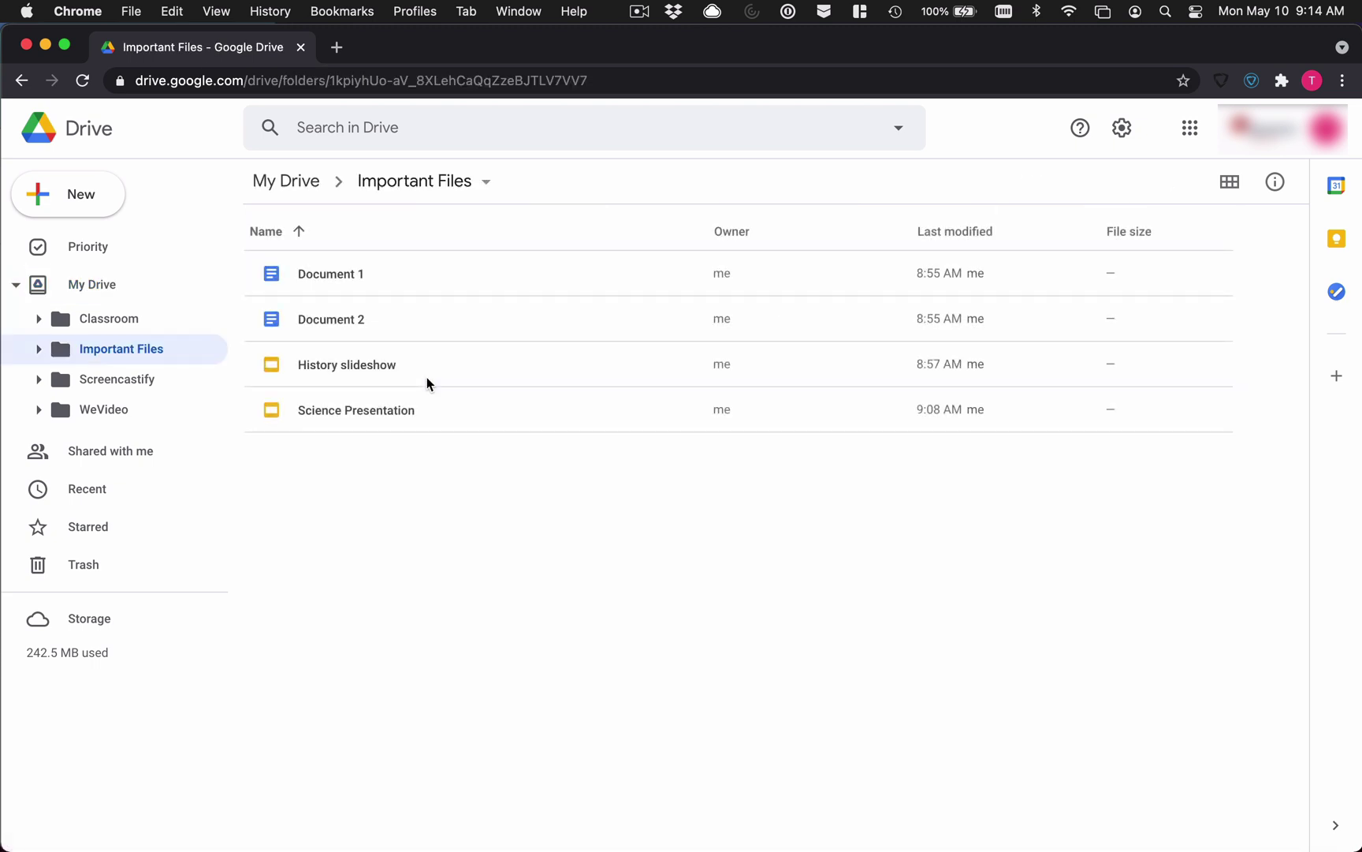
left_click(308, 186)
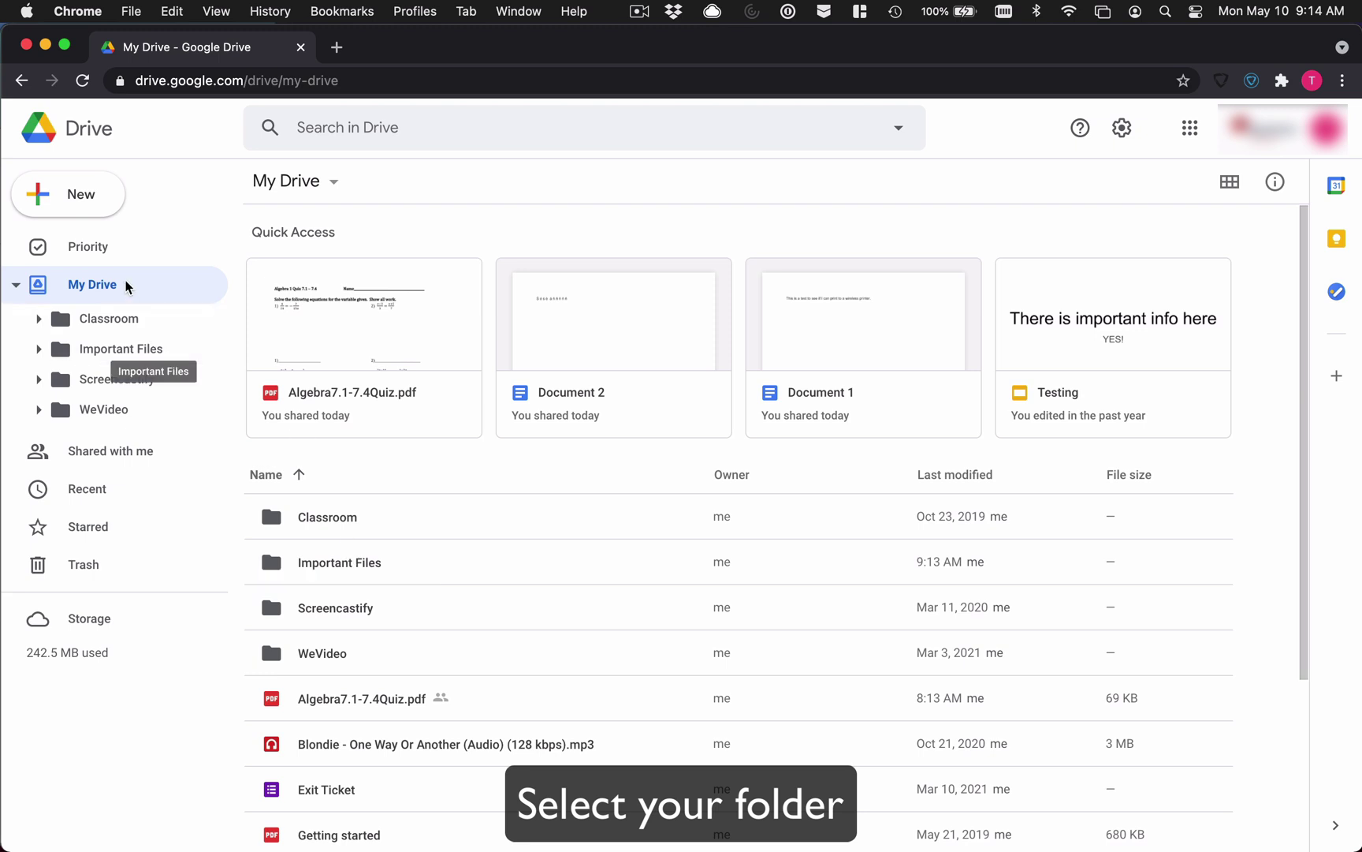
left_click(380, 566)
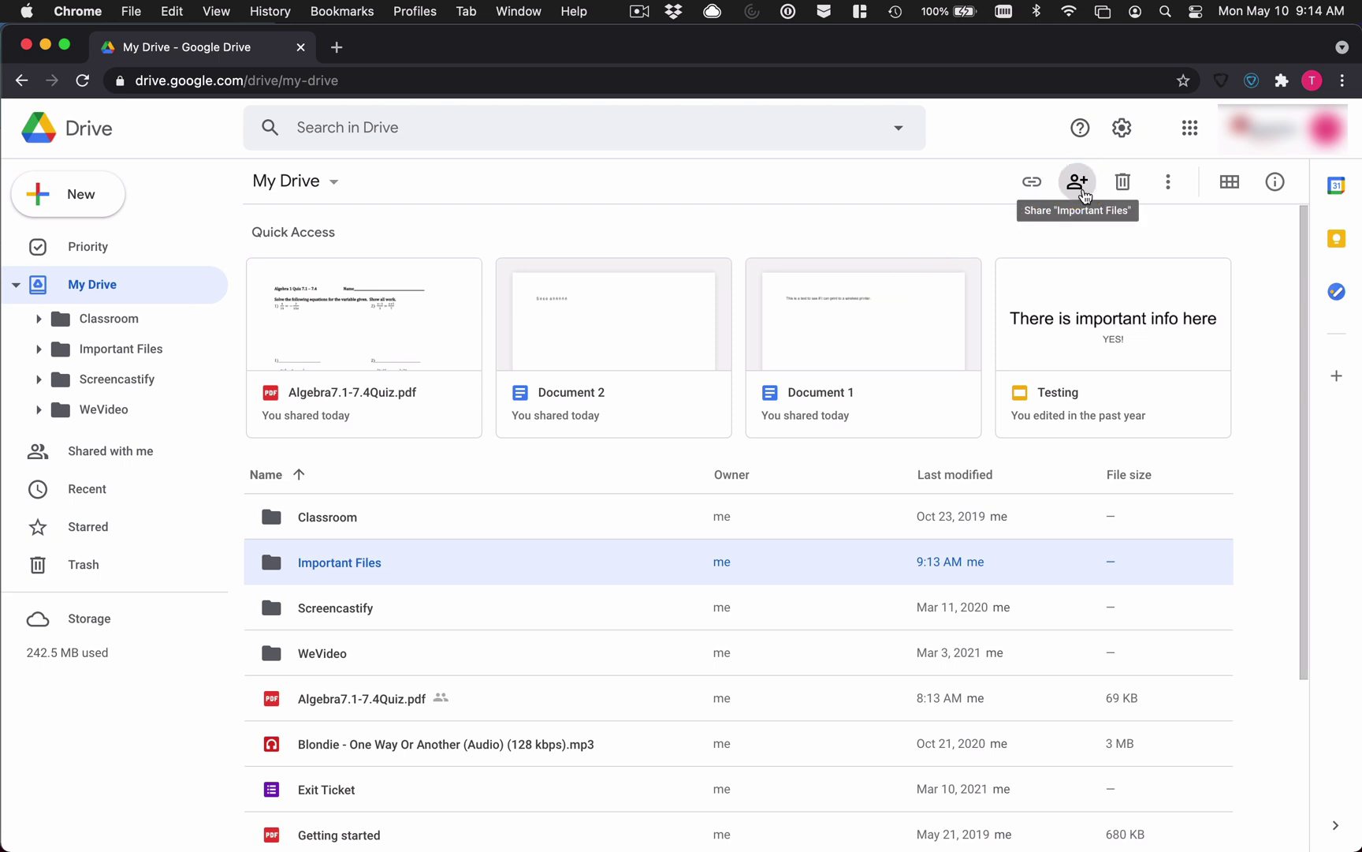
Step: Share Important Files as Editor with the personal Gmail address, accepting the outside-organization warning
left_click(1084, 193)
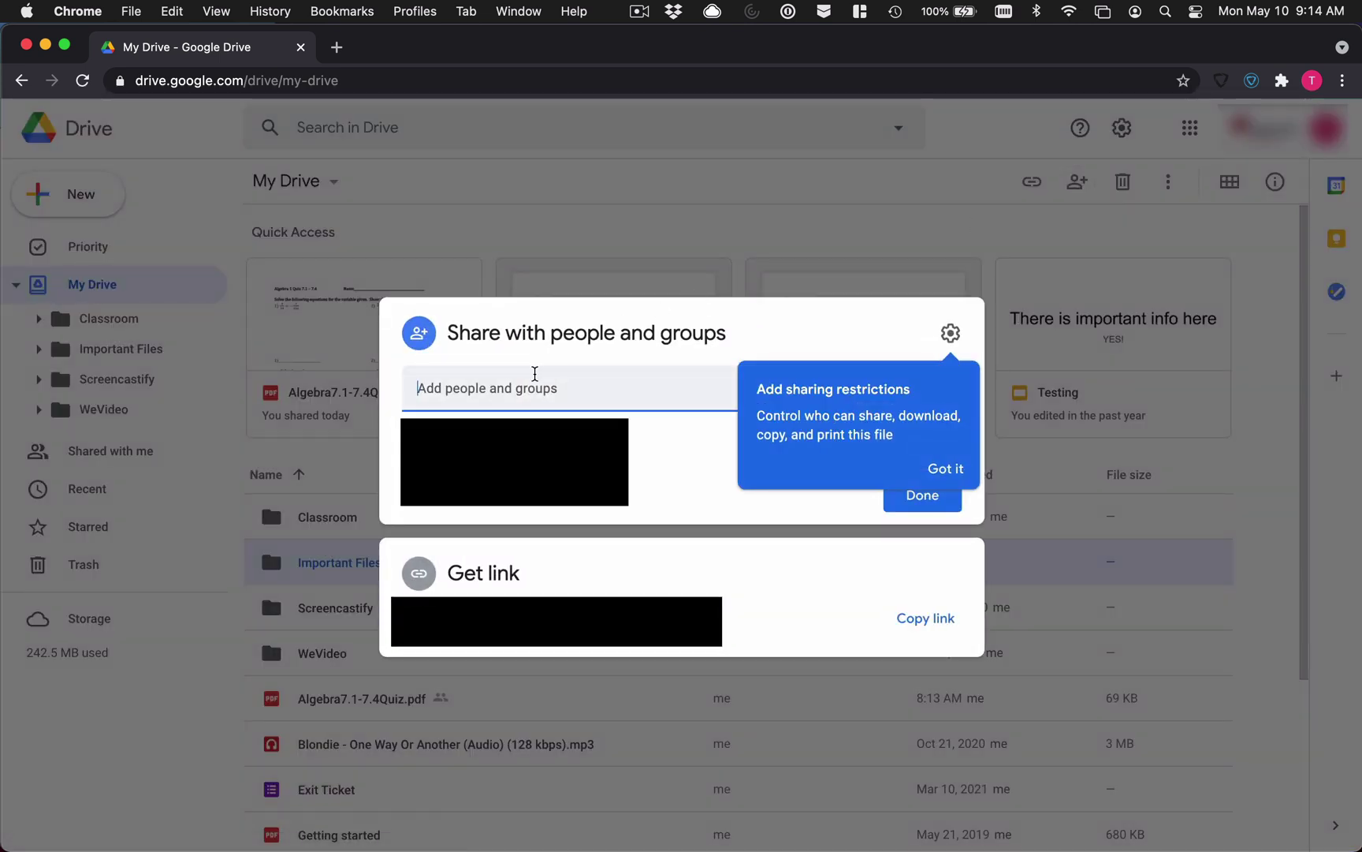
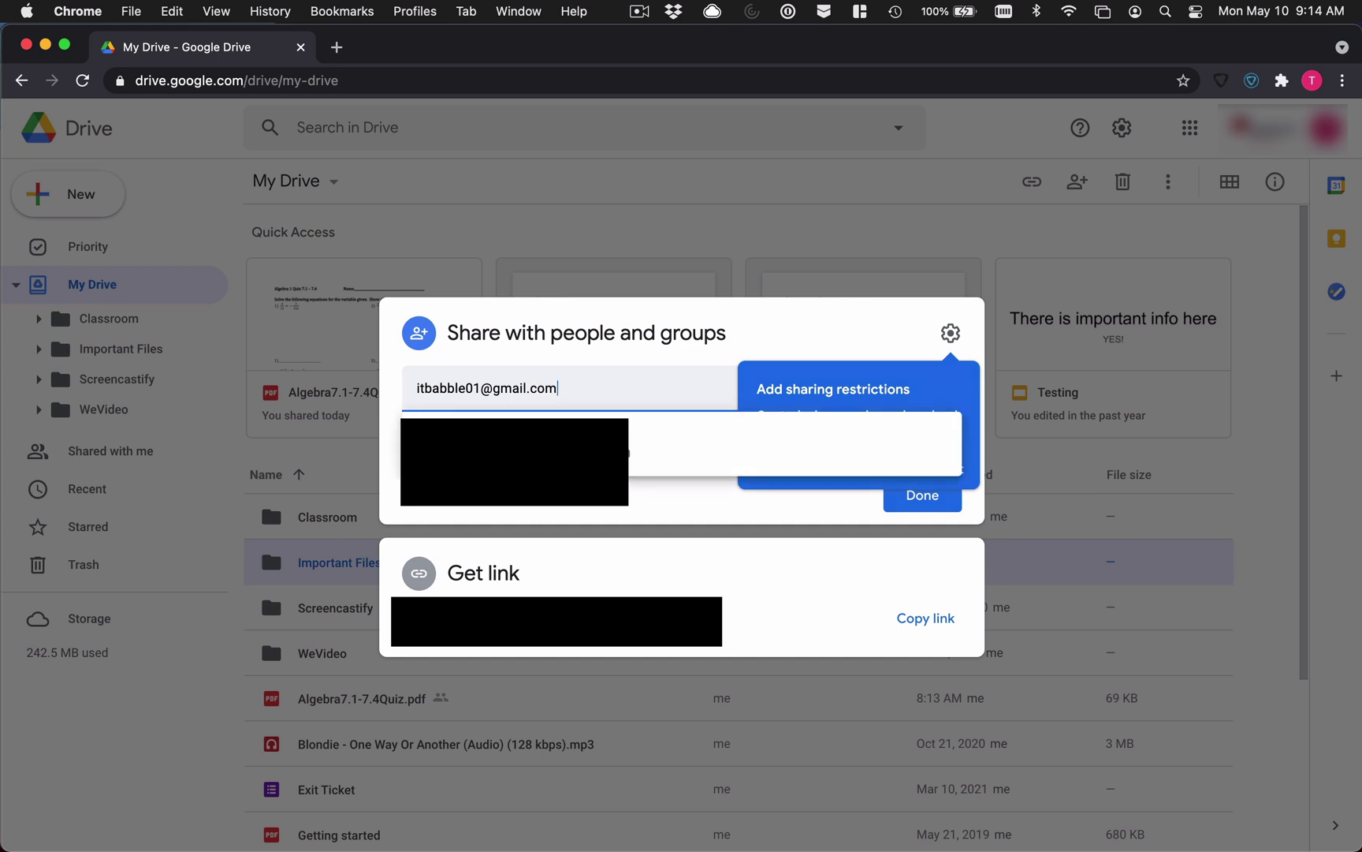
left_click(617, 453)
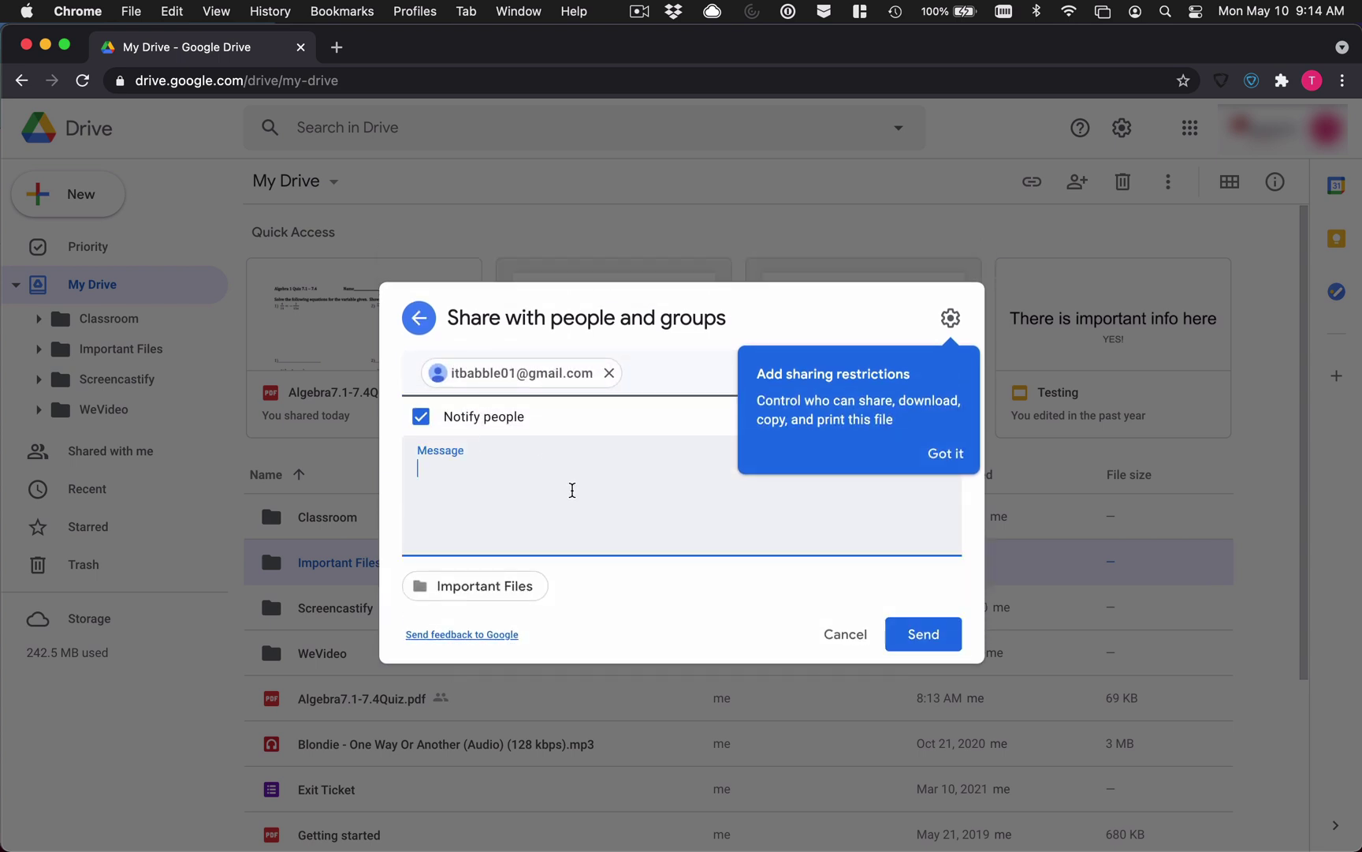
left_click(926, 462)
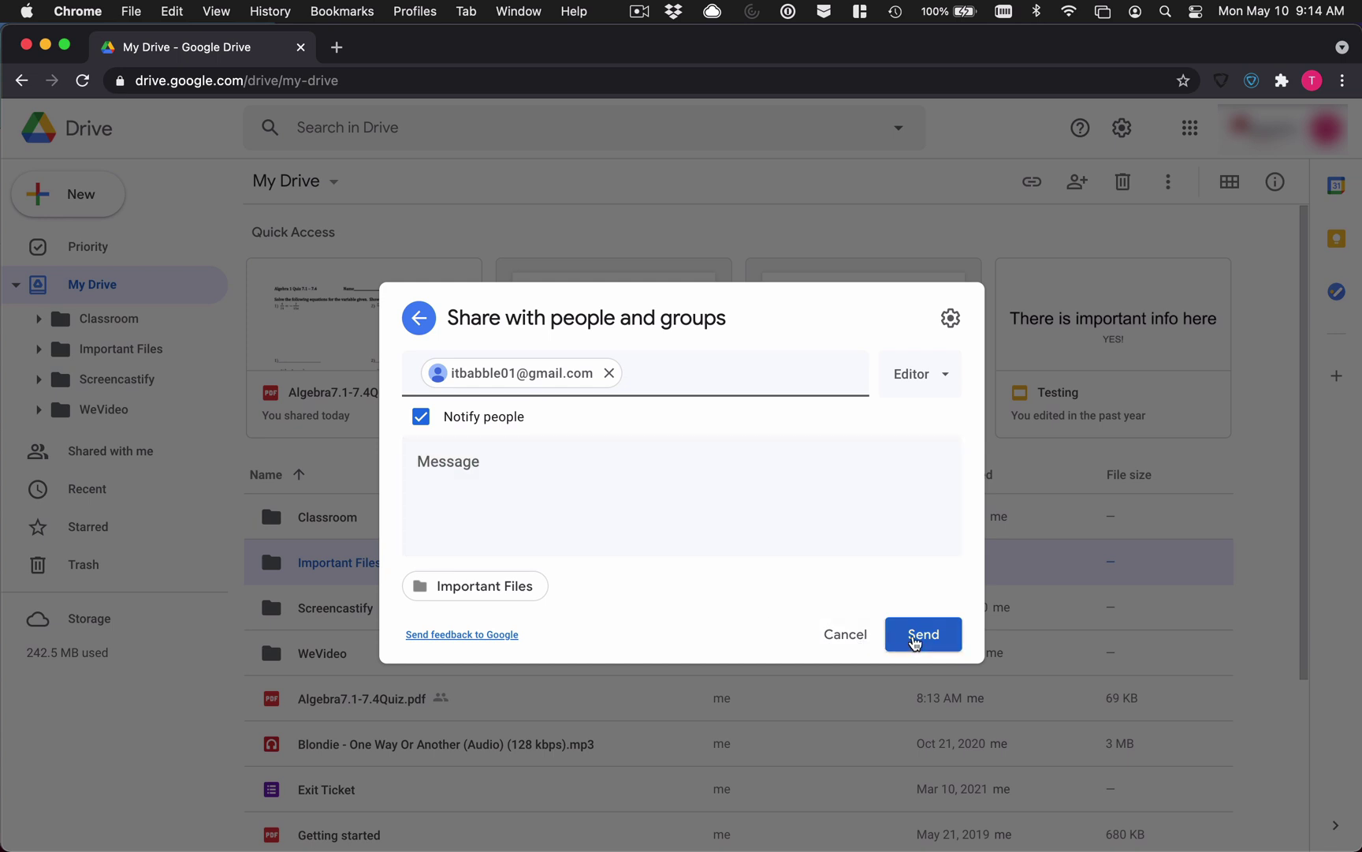
left_click(914, 643)
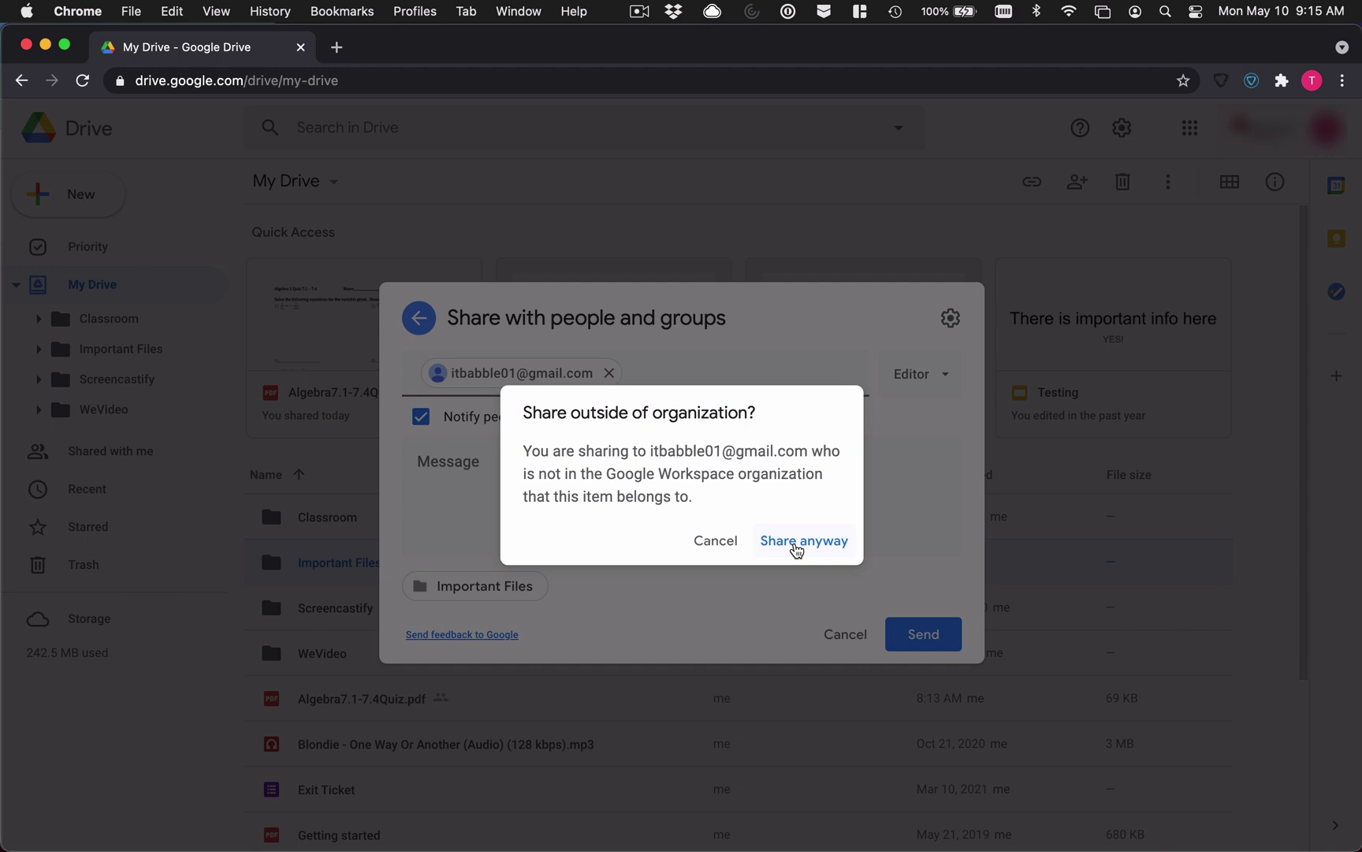
left_click(796, 550)
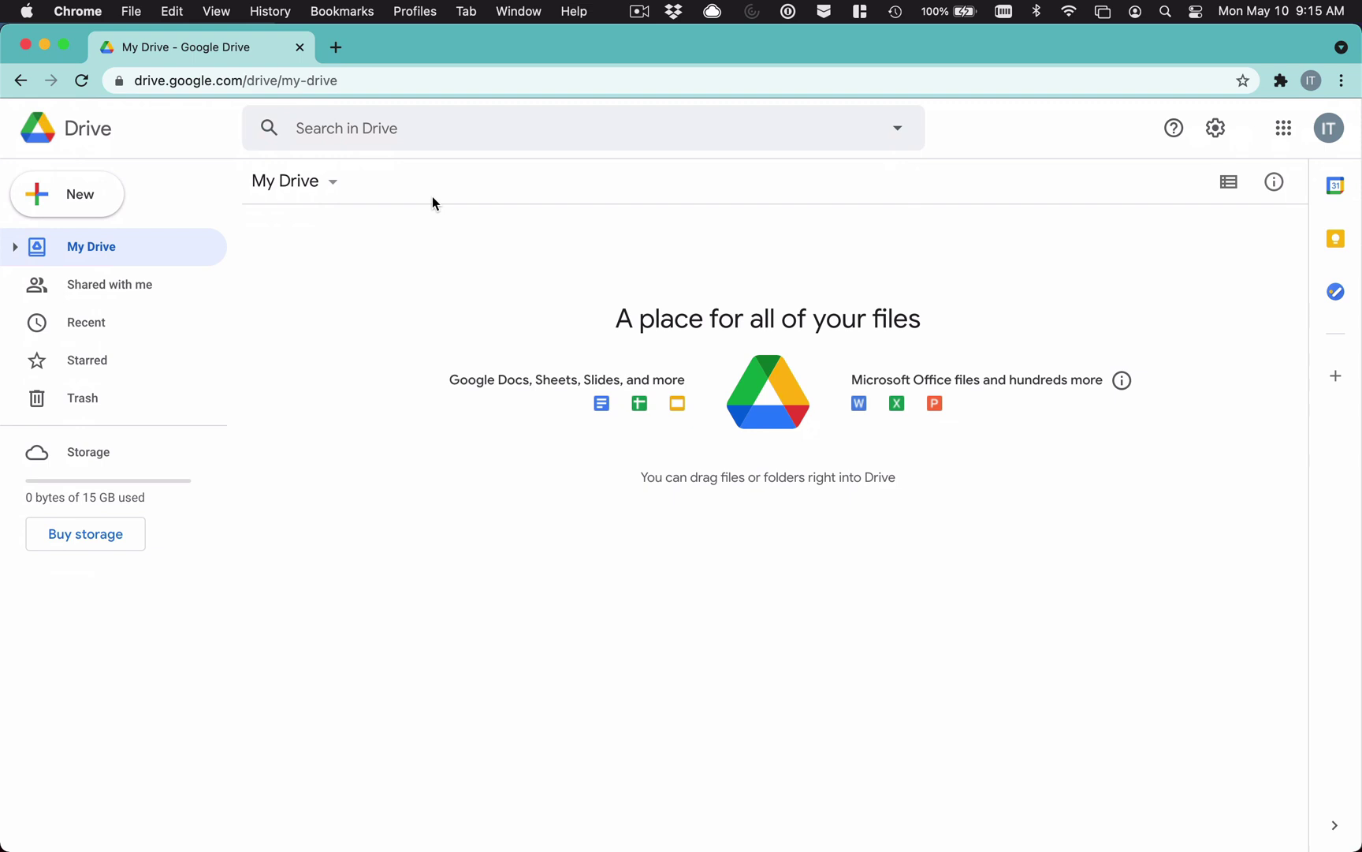
Step: On the personal account, open Shared with me and select the Important Files folder
mouse_move(1122, 380)
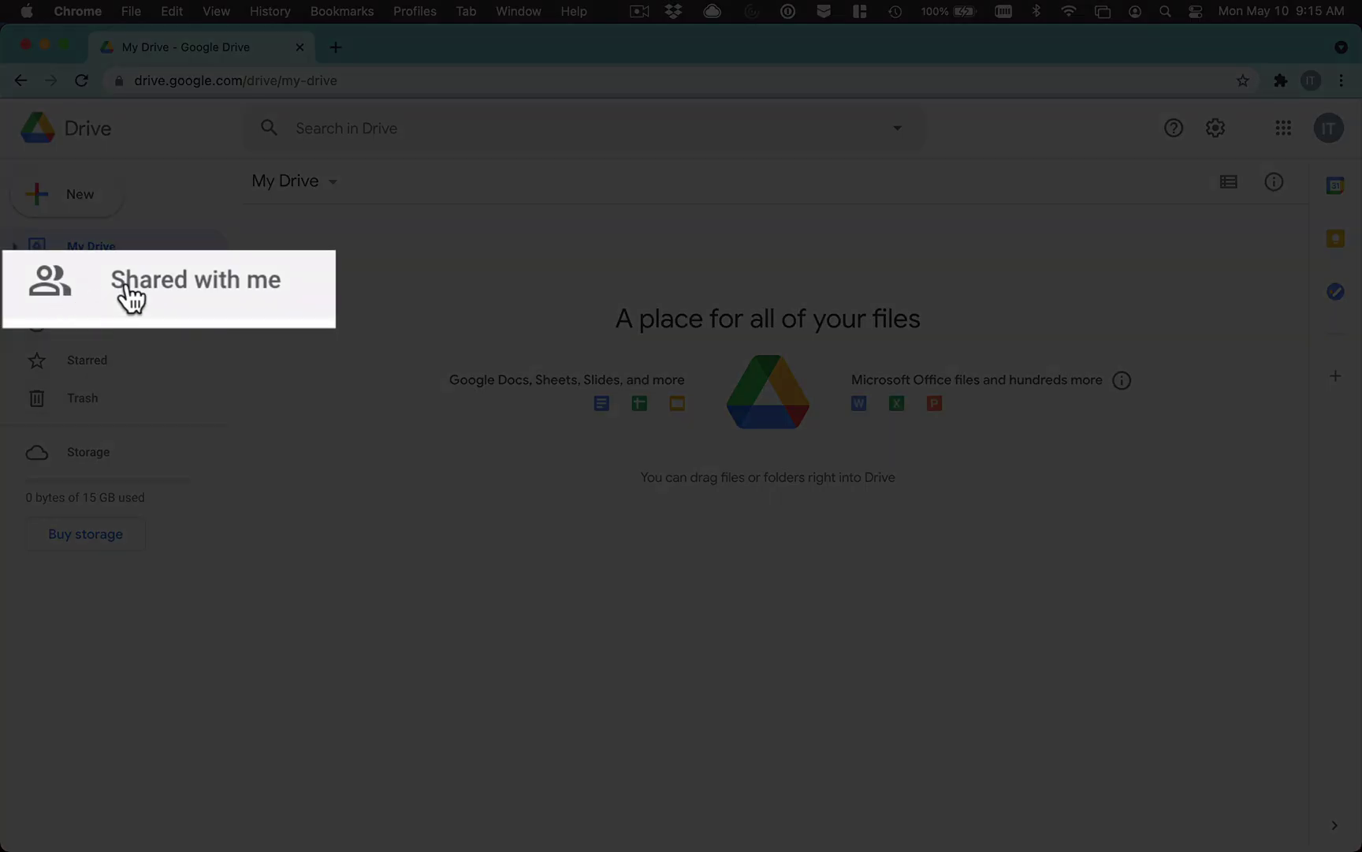
left_click(312, 290)
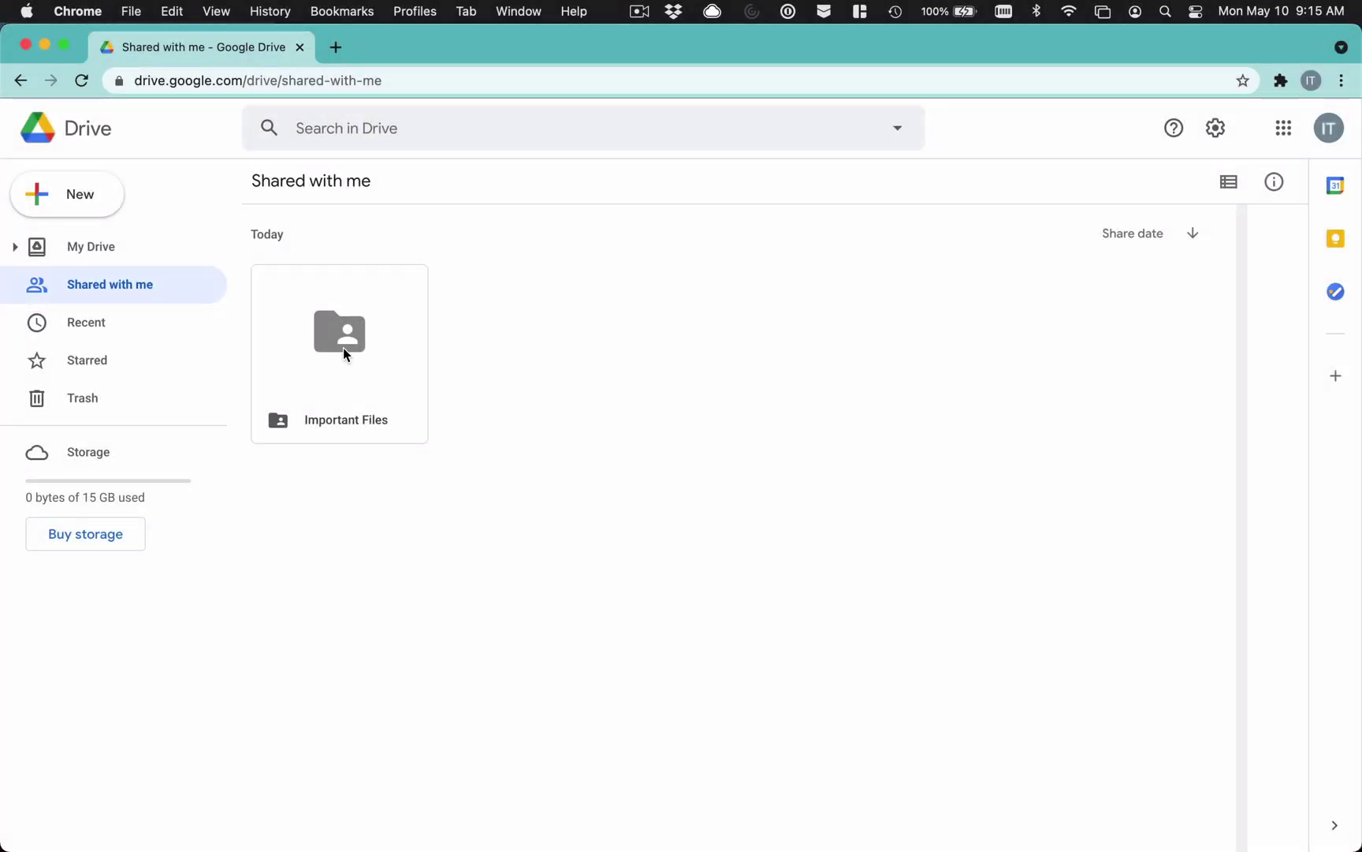
left_click(343, 348)
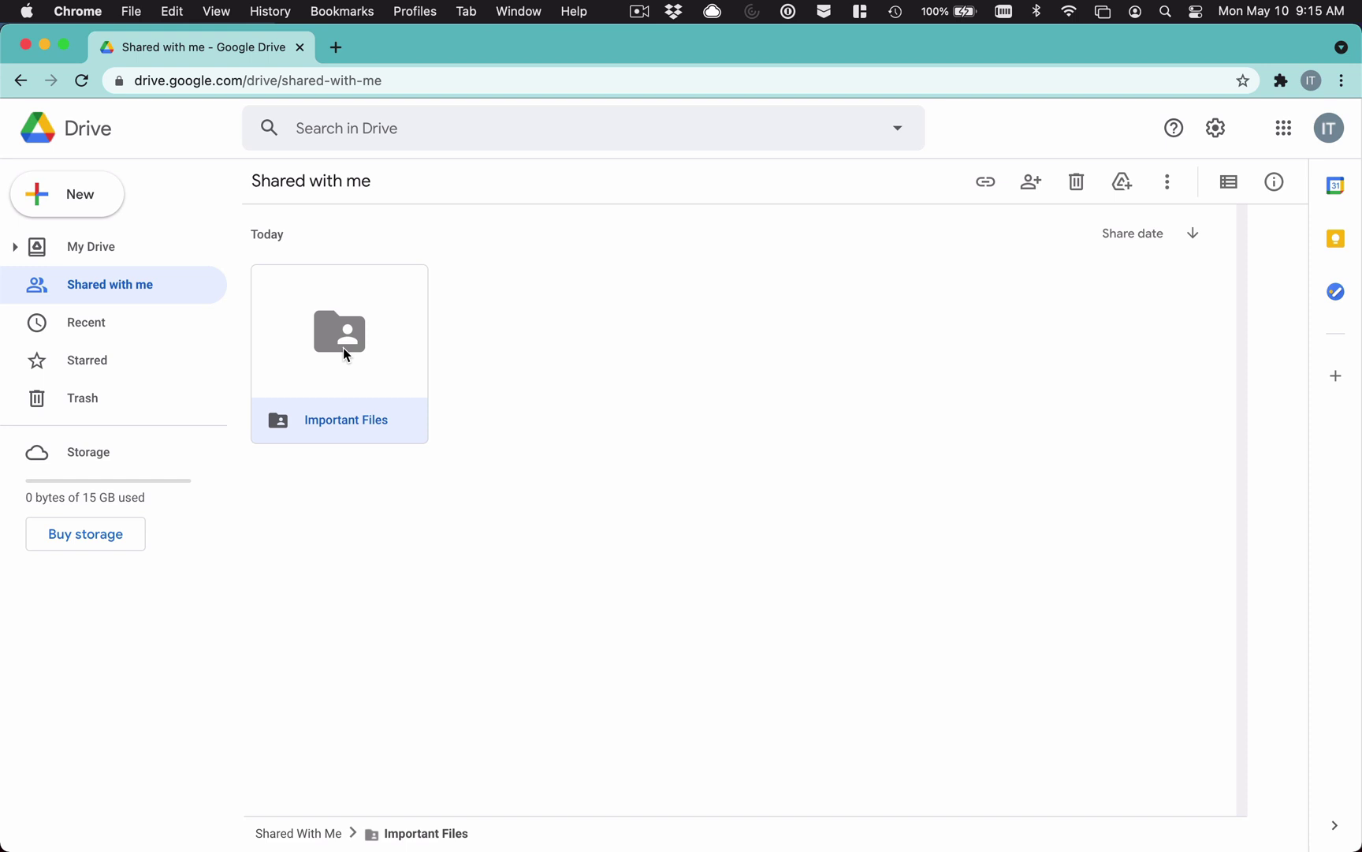
Step: Open the shared Important Files folder and display its files in list view
double_click(345, 354)
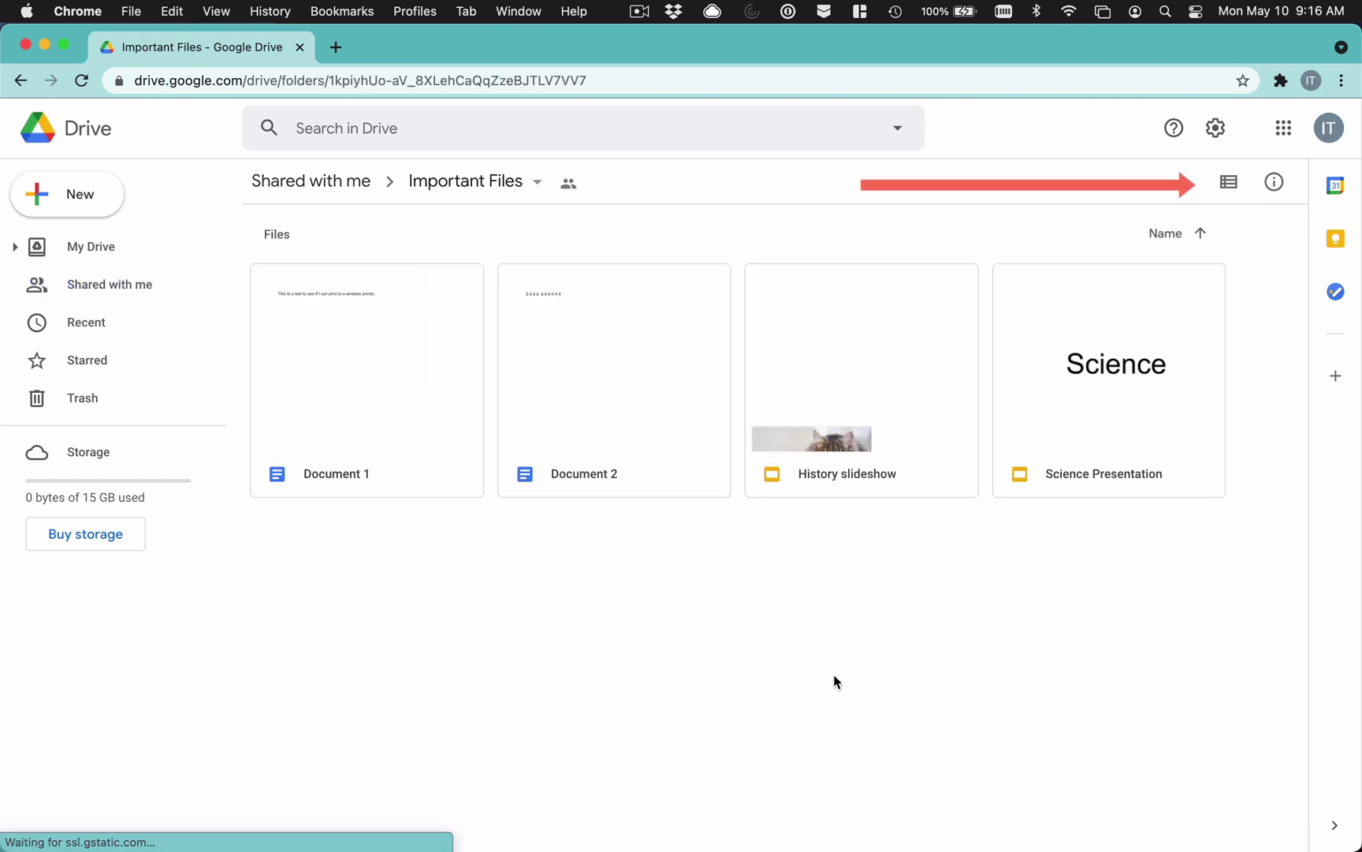
left_click(1229, 185)
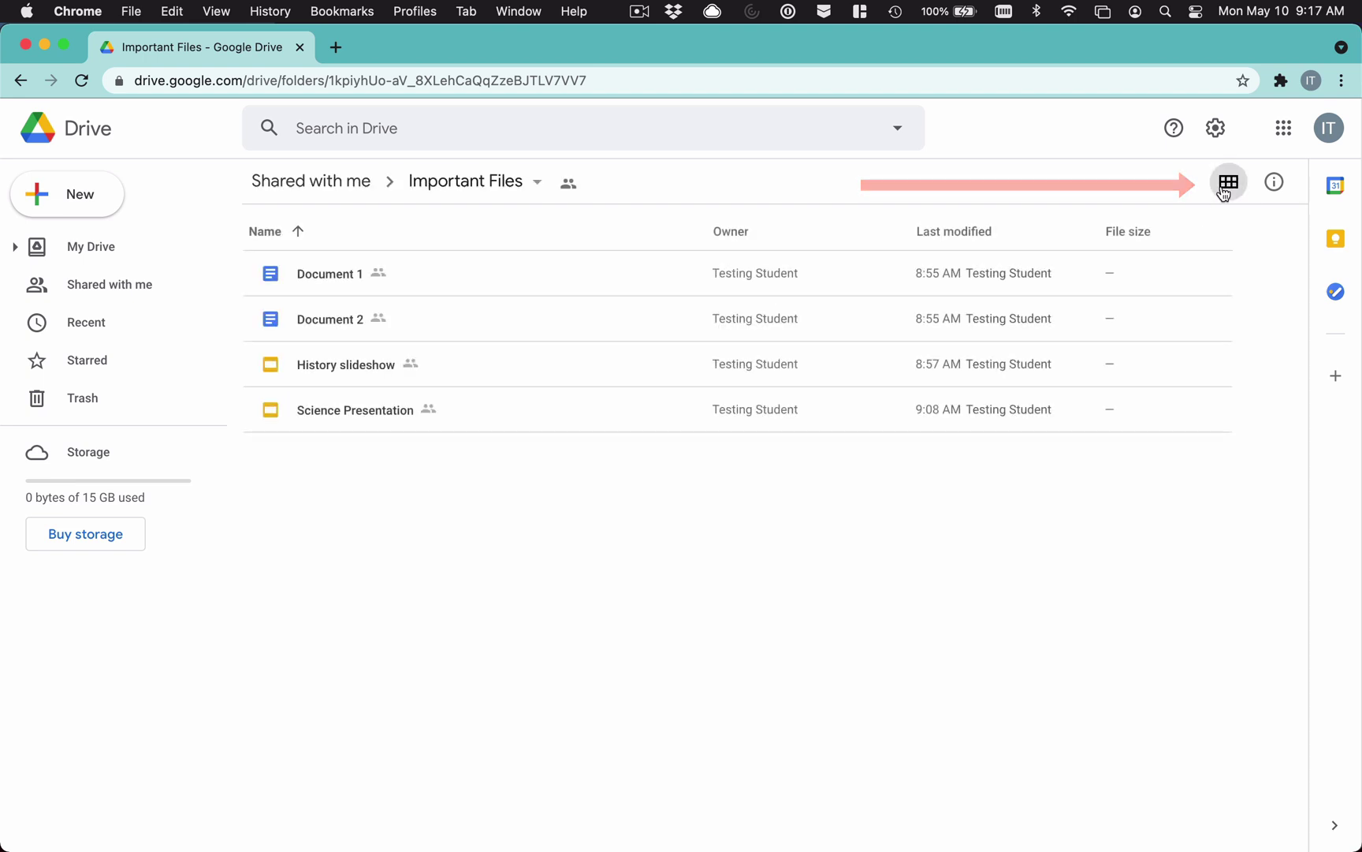
left_click(1224, 191)
left_click(1223, 192)
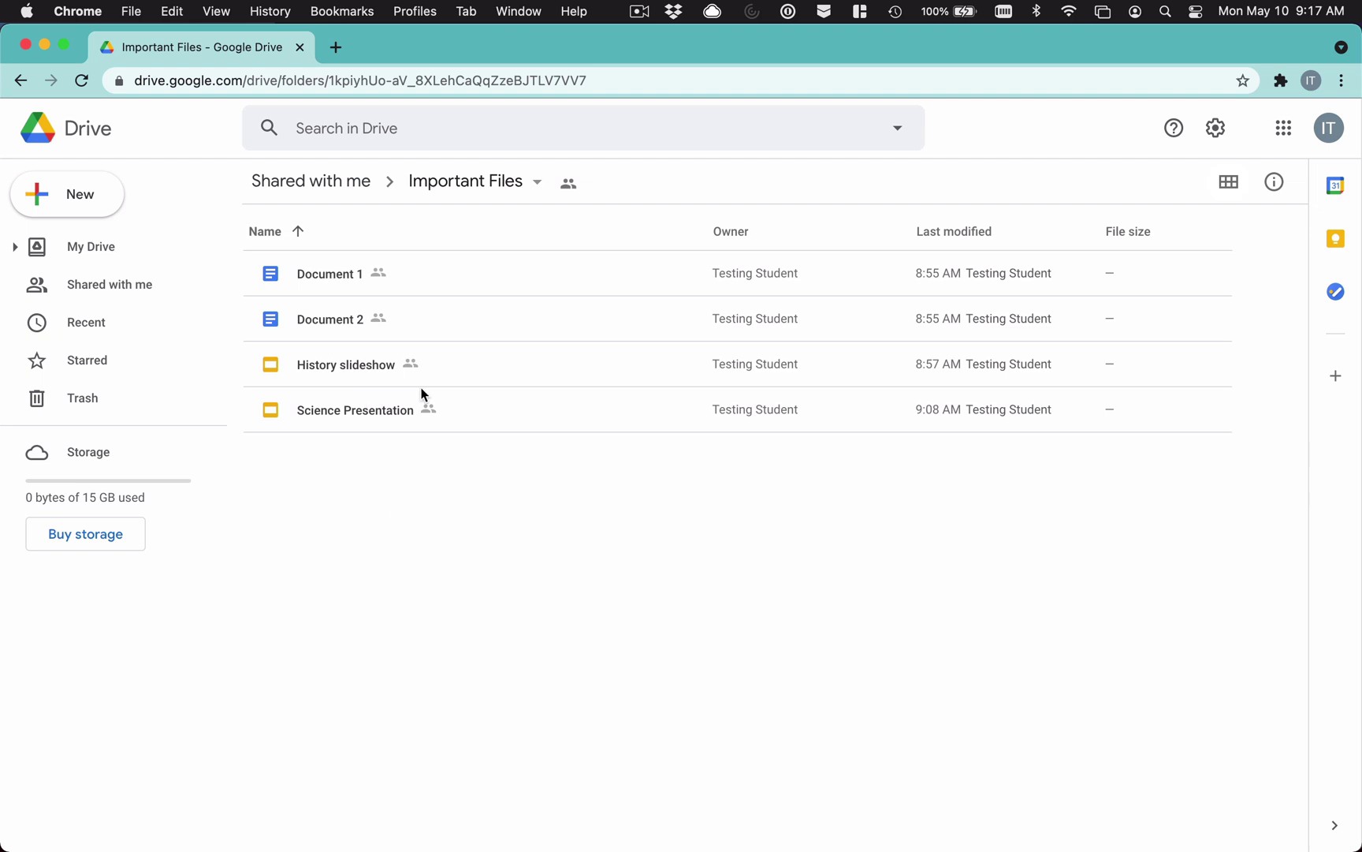
Step: Select Document 1, Document 2, History slideshow and Science Presentation together
left_click(443, 273)
left_click(451, 322, "shift")
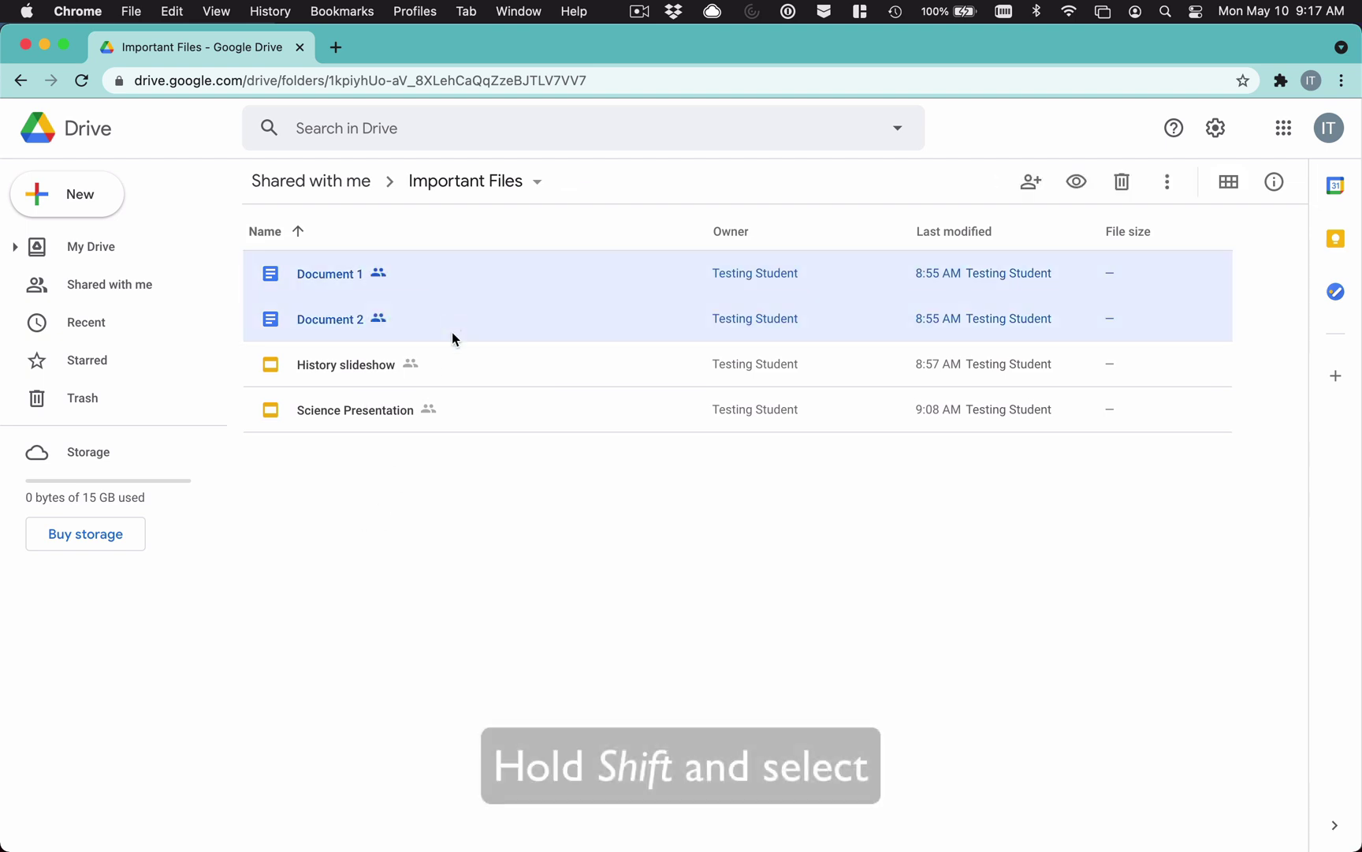
left_click(454, 355, "shift")
left_click(459, 397, "shift")
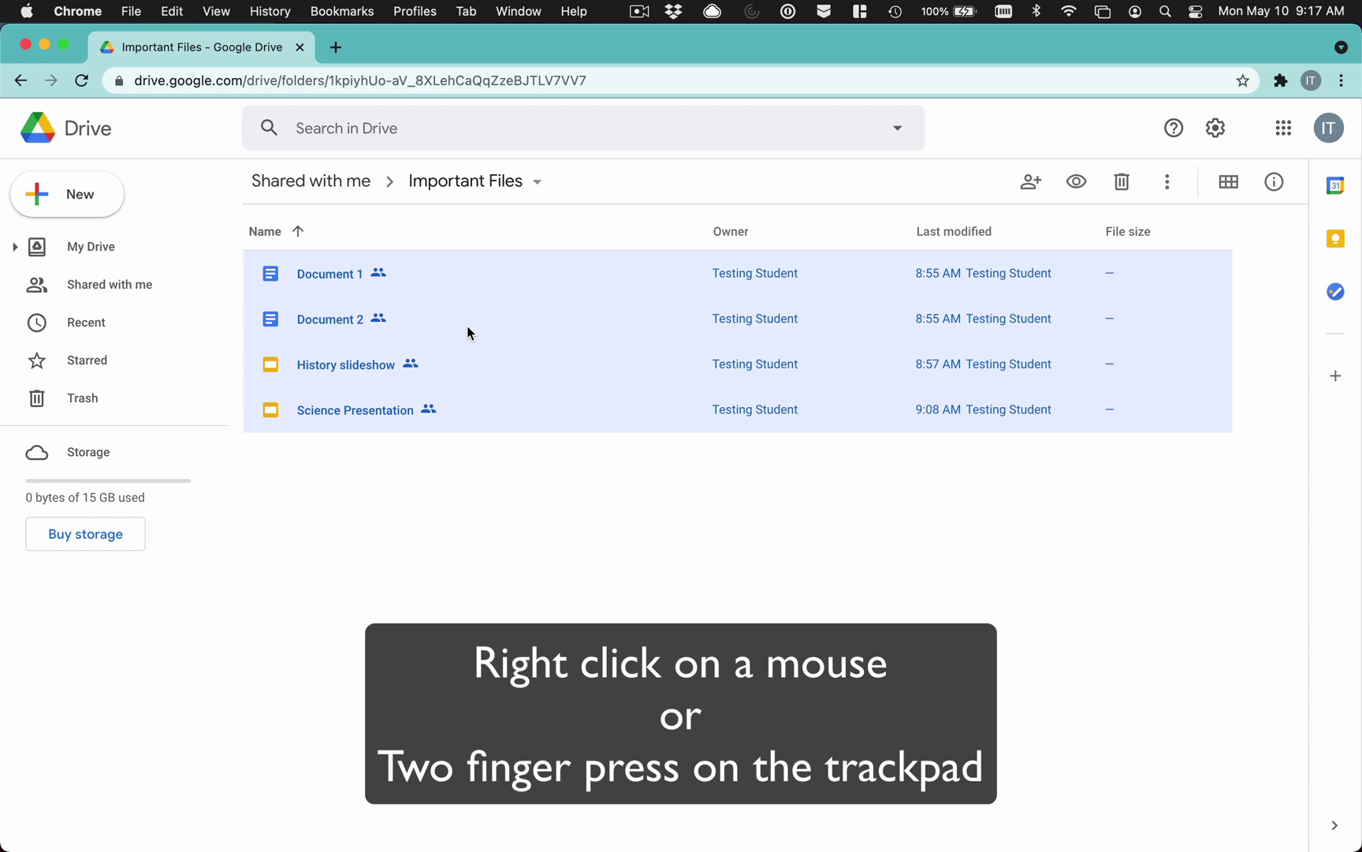
Step: Make a copy of all four selected files from the right-click menu
right_click(468, 326)
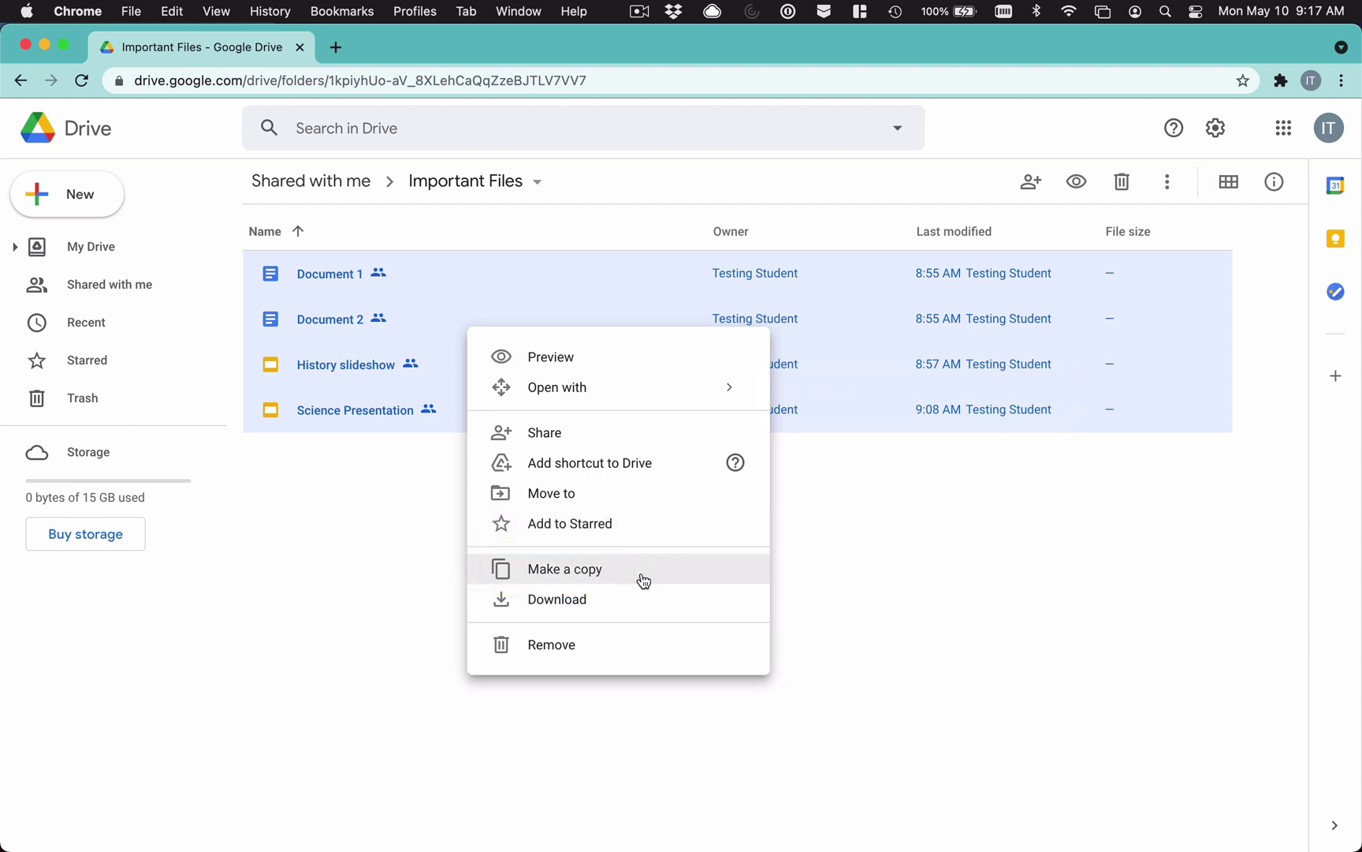
left_click(643, 580)
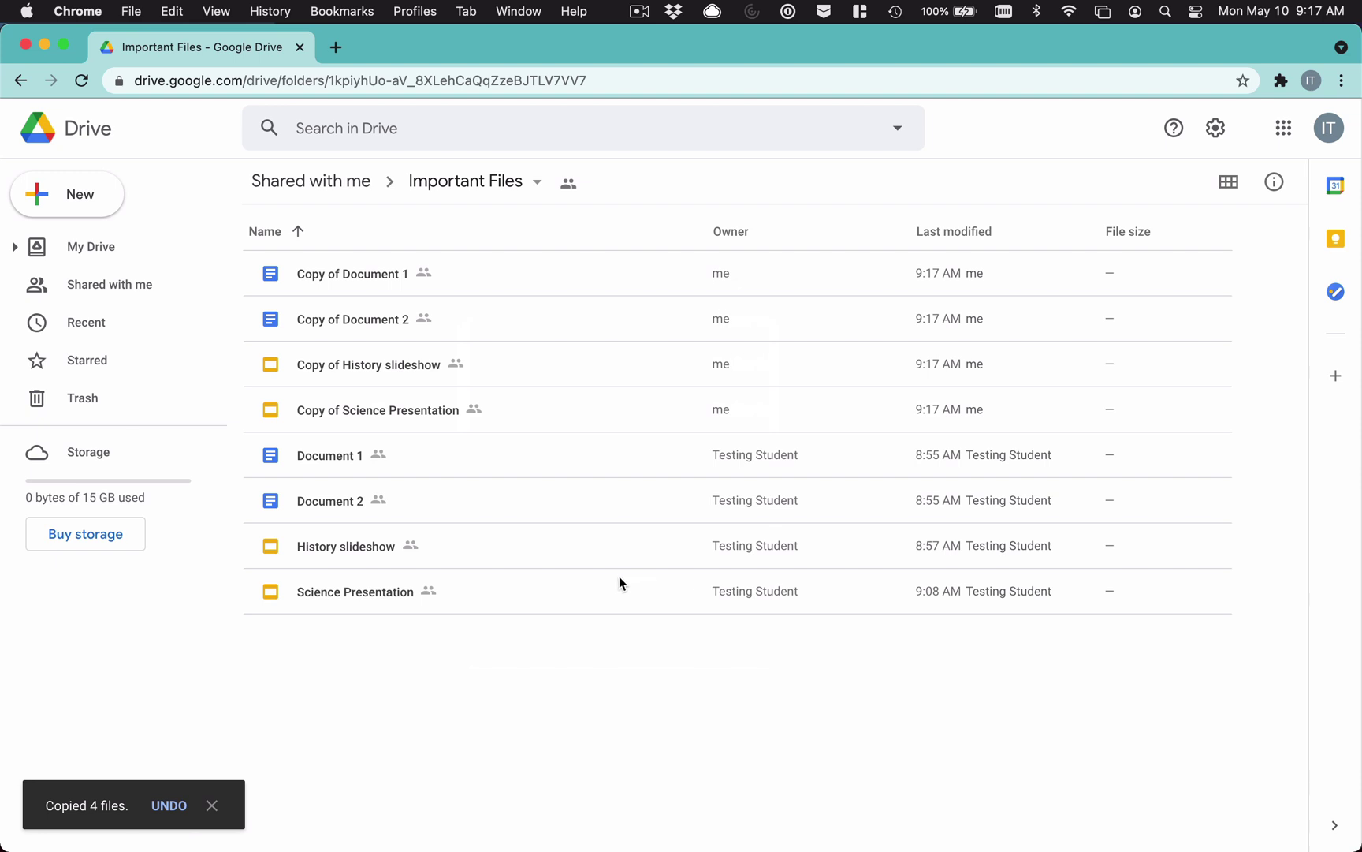
Step: Show details for Document 1, then Copy of Document 1, to compare their owners
left_click(438, 465)
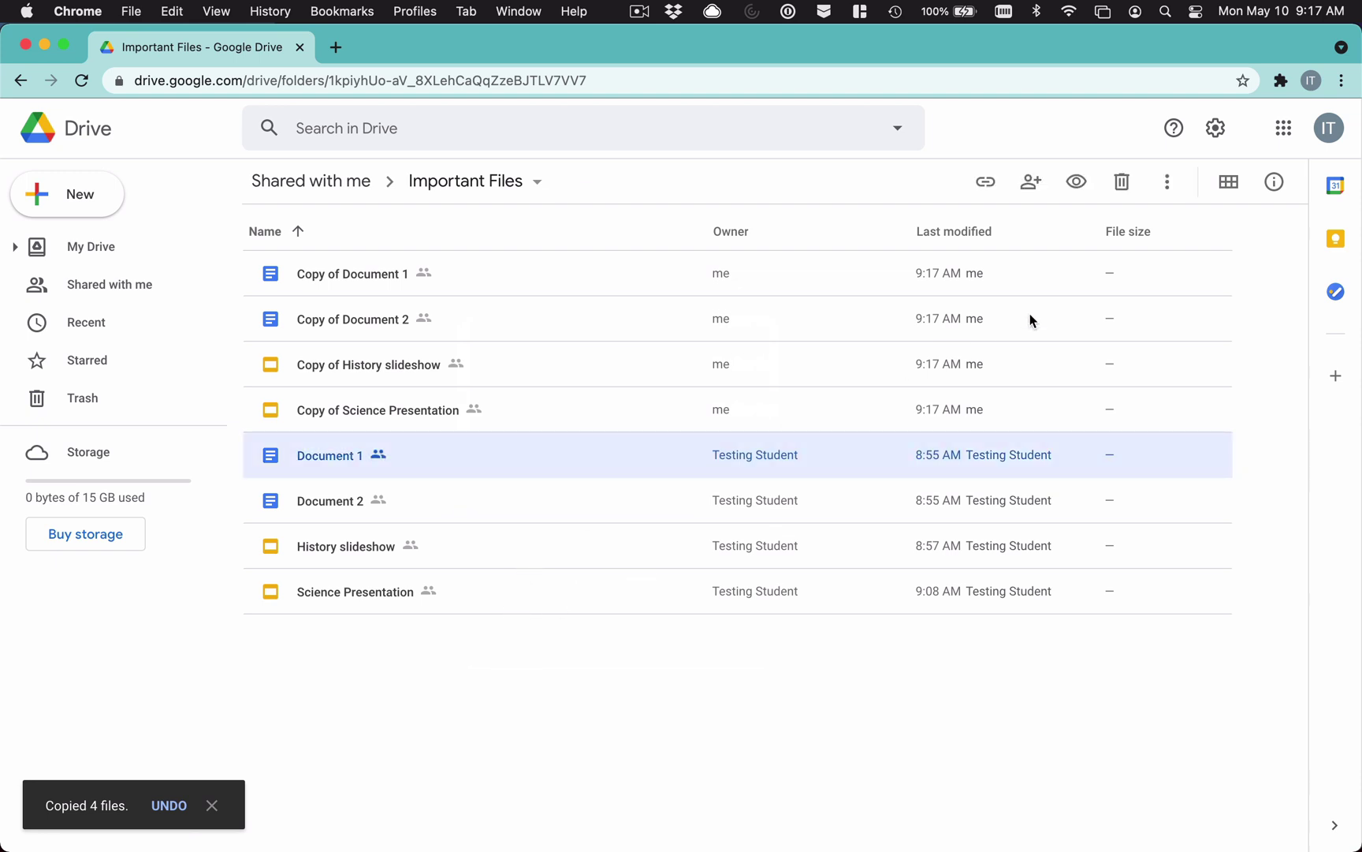
left_click(1276, 187)
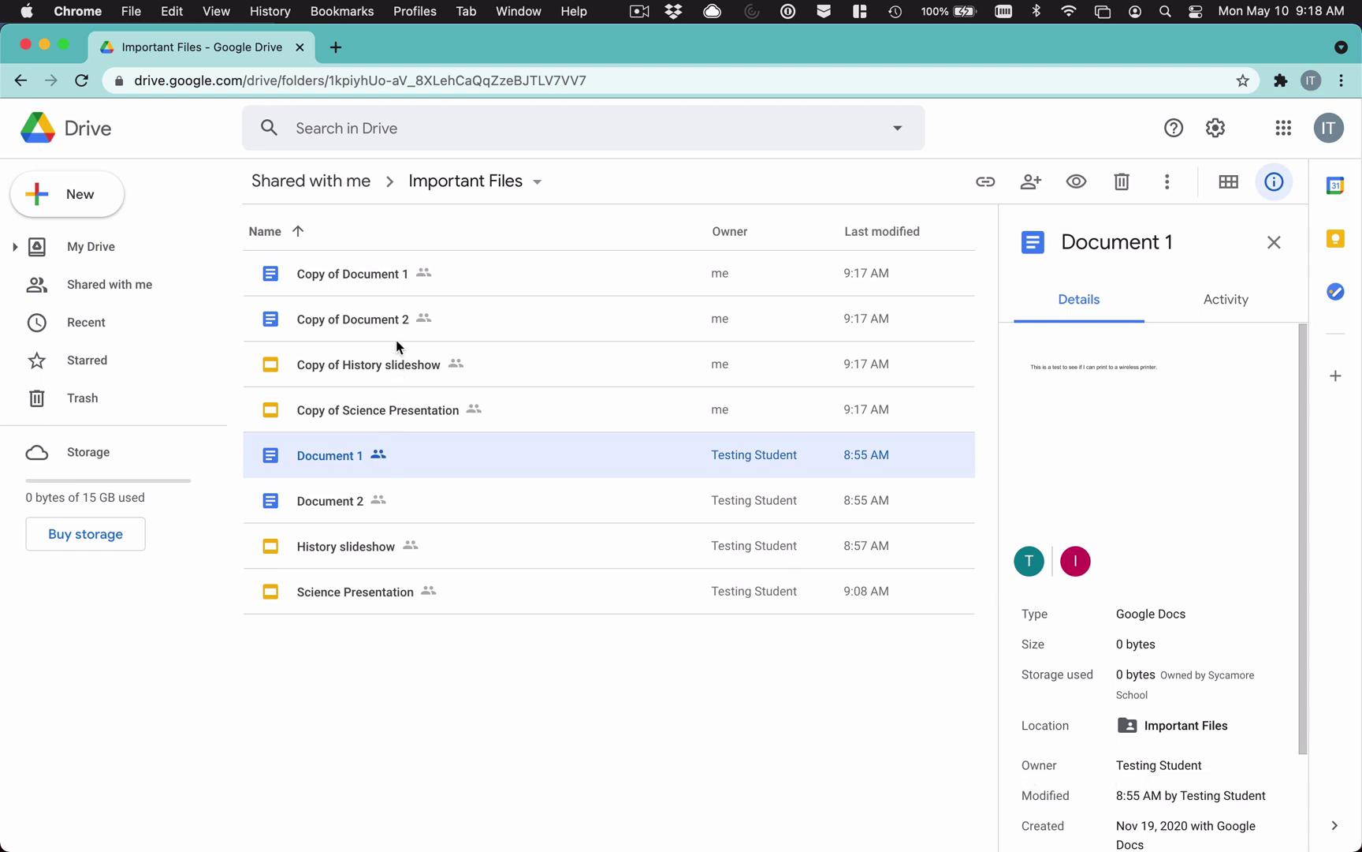
left_click(461, 274)
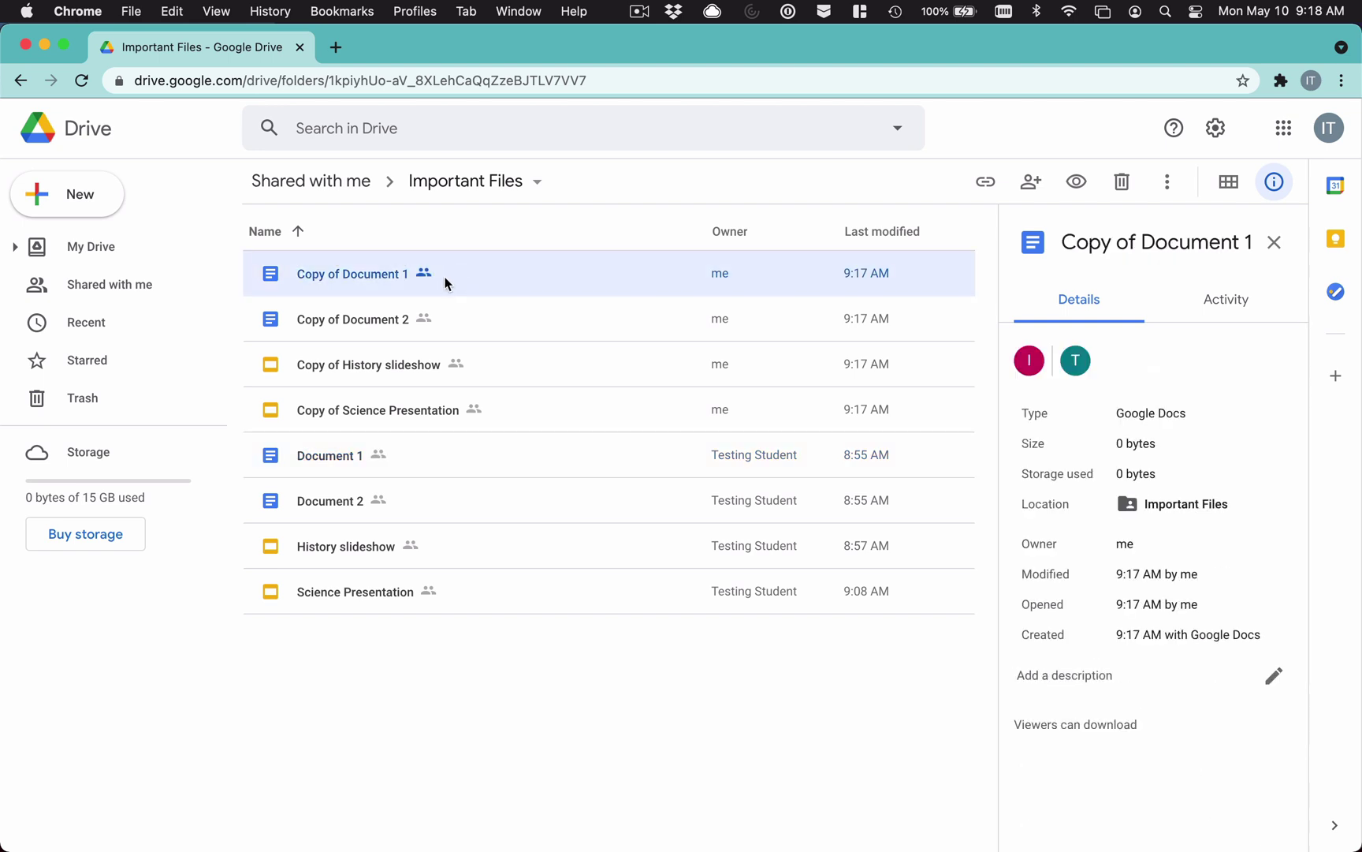